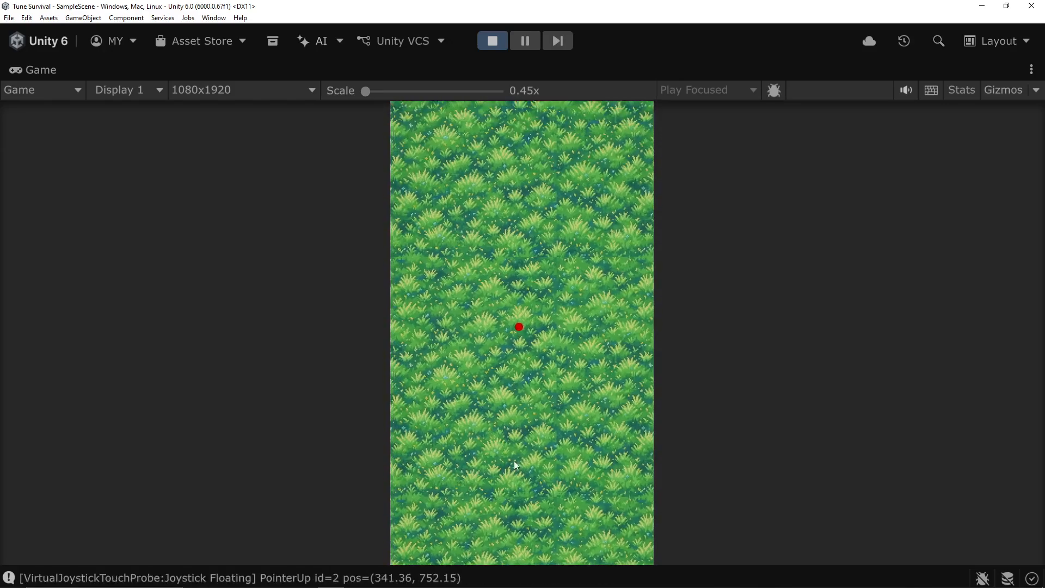
Test the red player's joystick movement in the running game, switching the Game view between maximized and normal layout.
mouse_move(543, 455)
mouse_down()
mouse_move(476, 492)
mouse_move(468, 466)
mouse_move(516, 494)
mouse_move(519, 431)
mouse_move(508, 431)
mouse_move(535, 457)
mouse_move(487, 450)
mouse_move(495, 433)
mouse_move(508, 477)
mouse_up()
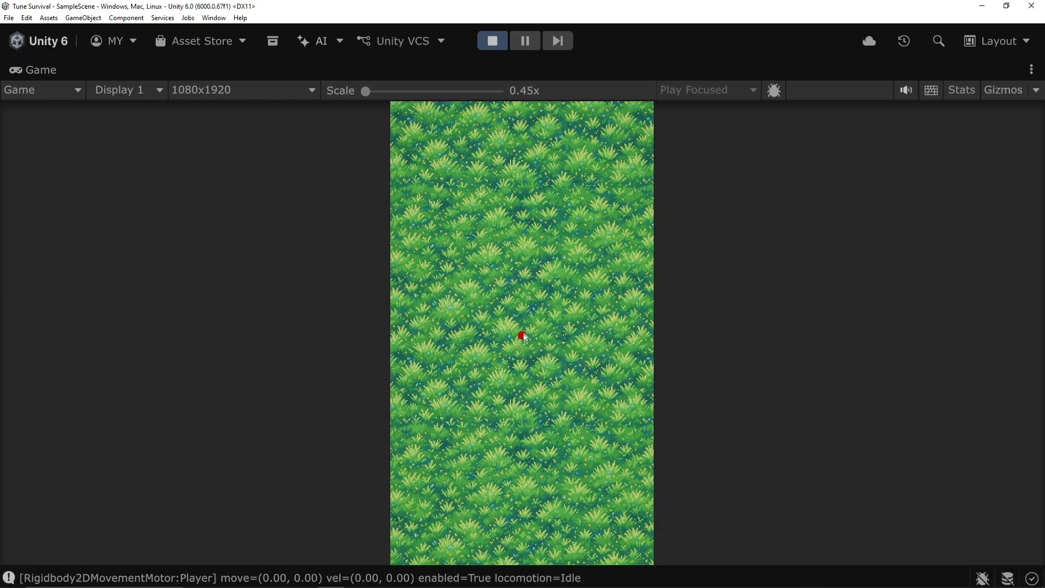
drag(514, 422, 523, 407)
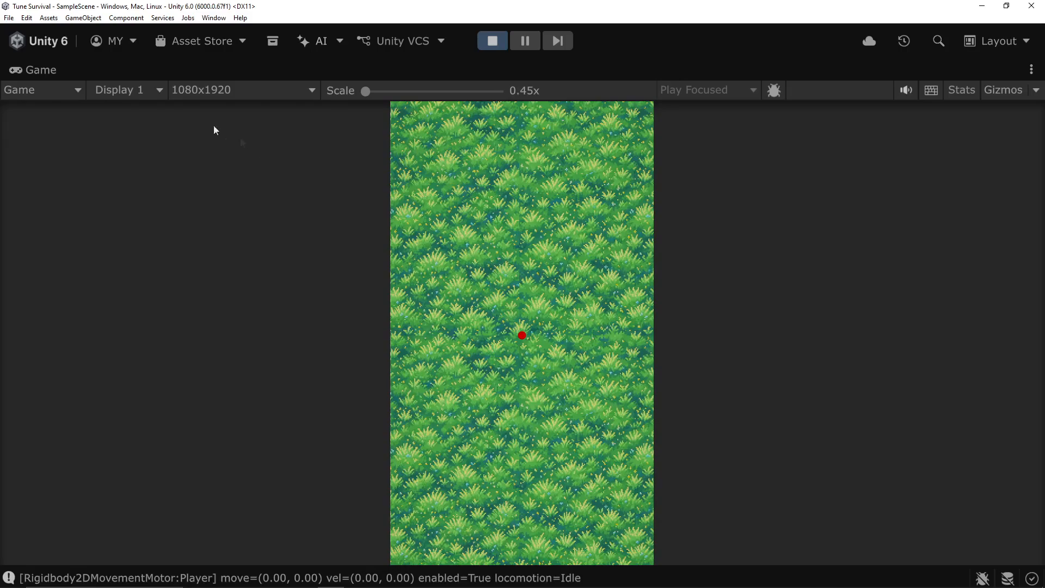
double_click(34, 71)
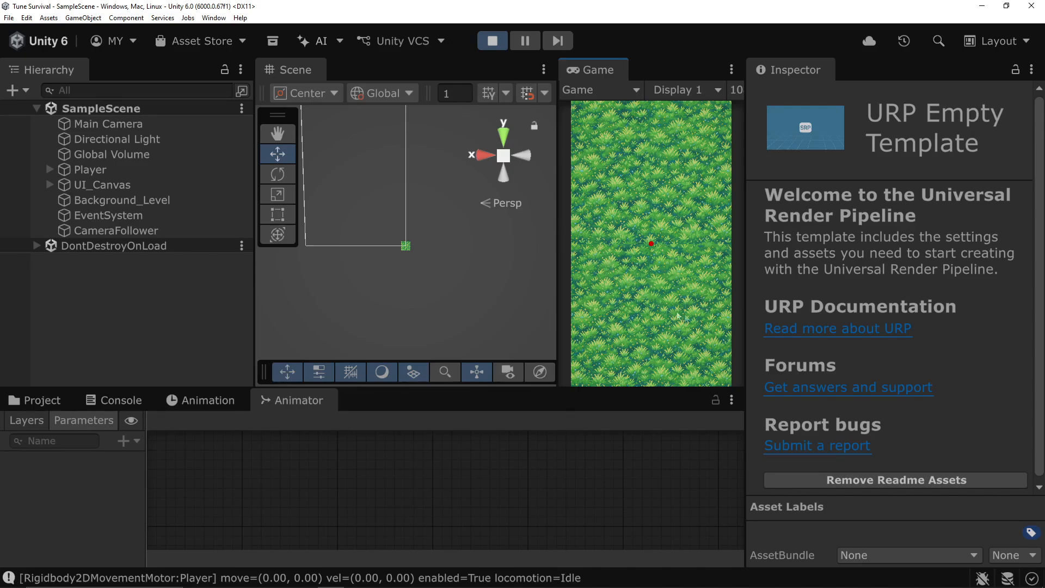
double_click(604, 66)
mouse_move(464, 468)
mouse_down()
mouse_move(532, 479)
mouse_move(483, 439)
mouse_up()
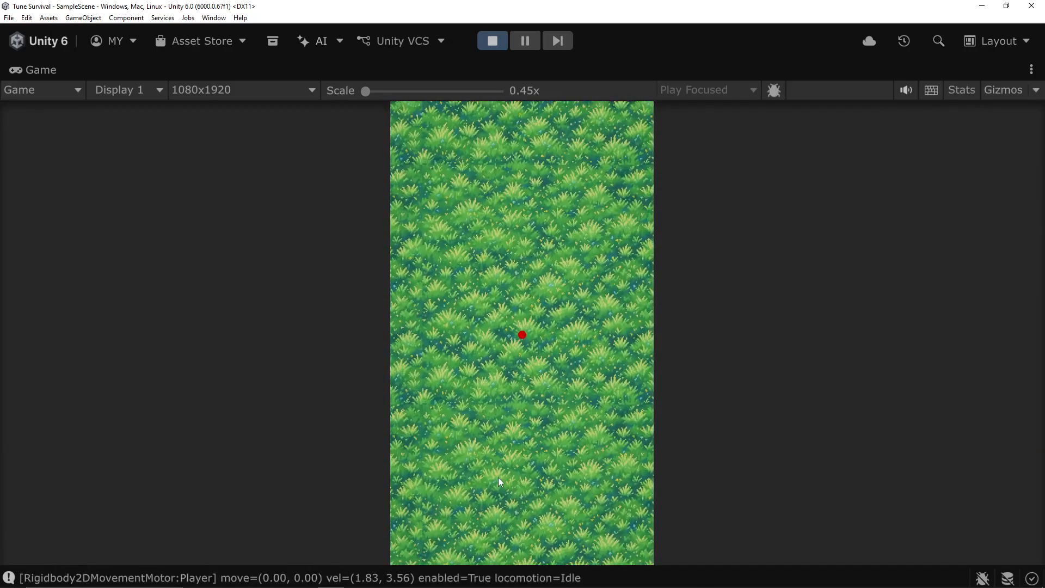
double_click(60, 71)
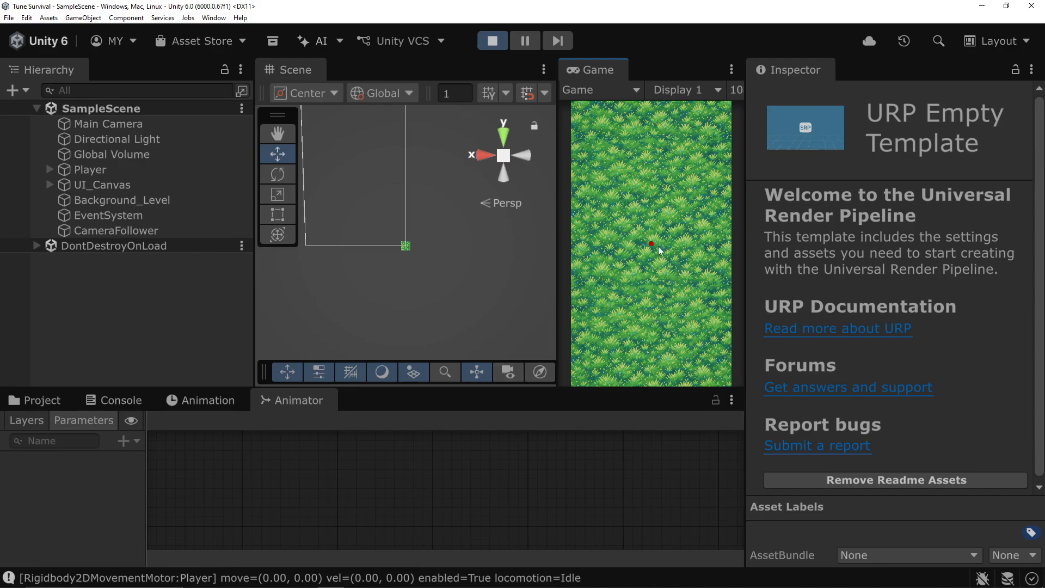
Switch to the Sorceress image generator and review the Music Sorcerer character prompt in Notepad.
key(alt+Tab)
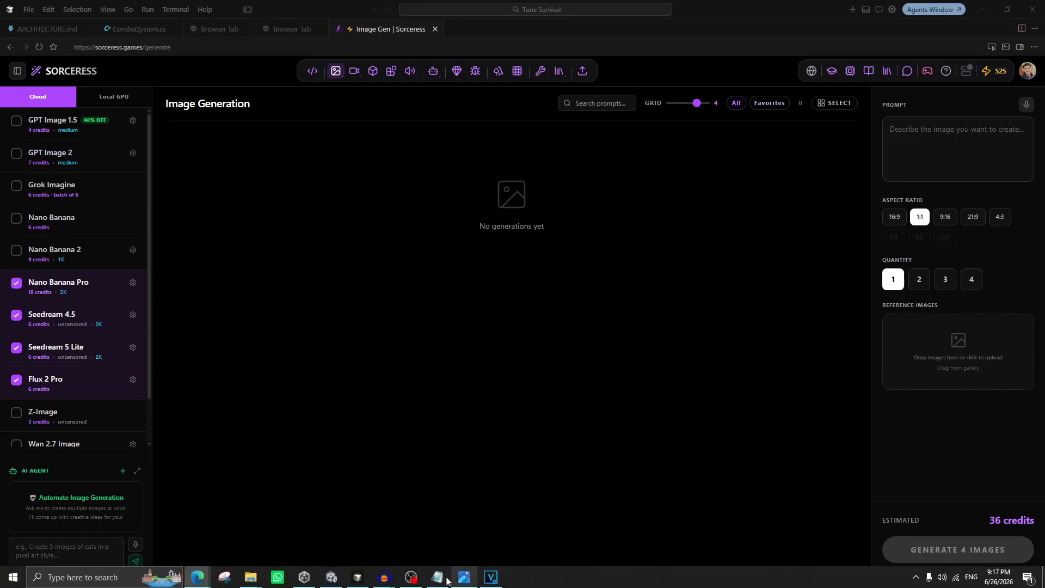
click(463, 576)
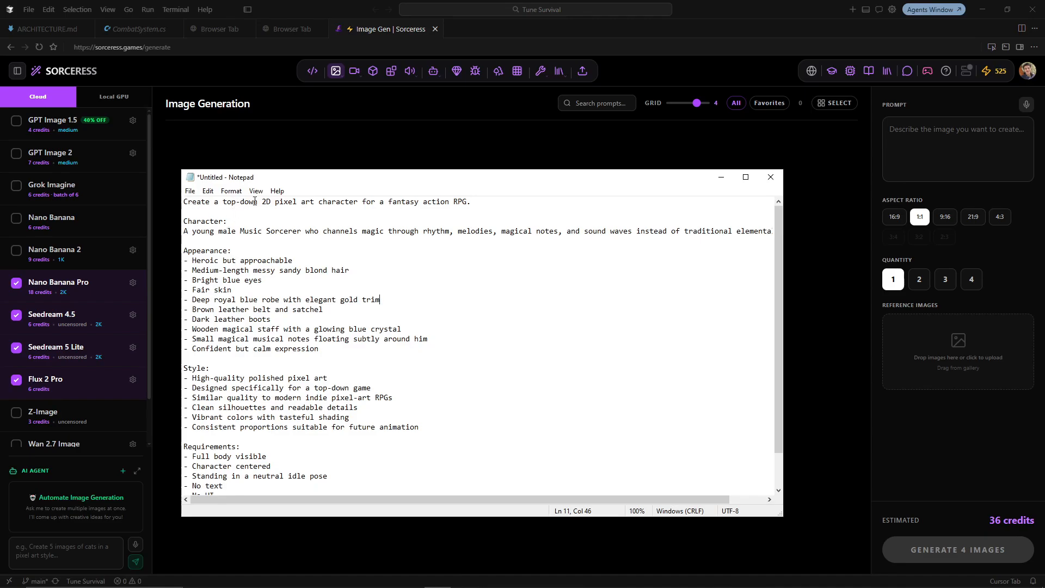
click(350, 201)
click(215, 251)
click(340, 271)
scroll(249, 376, down, 2)
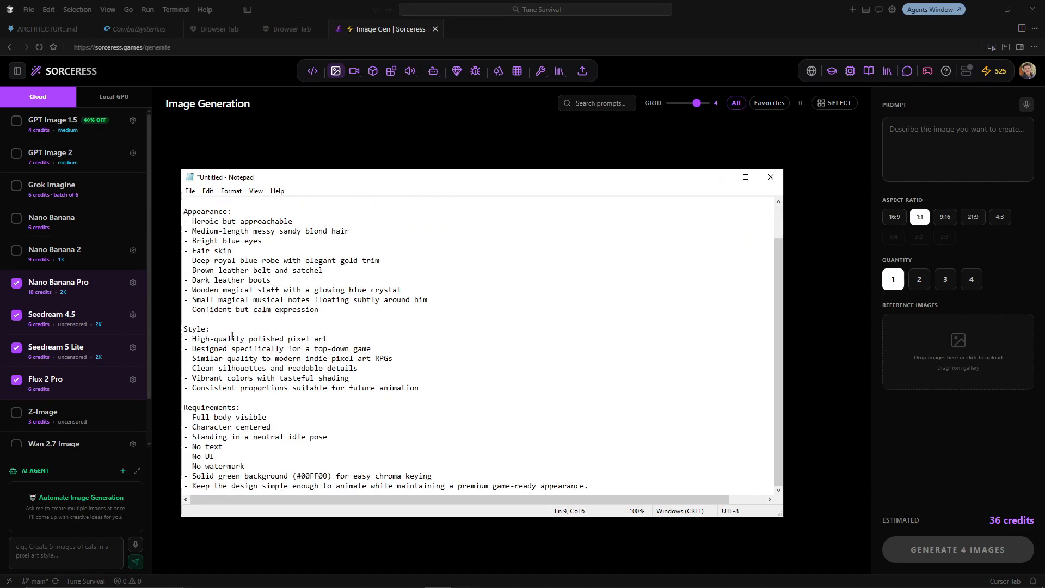
click(254, 339)
Copy the whole Notepad prompt into the image generator and generate with Nano Banana Pro, Seedream 4.5, Seedream 5 Lite and Flux 2 Pro.
key(ctrl+a)
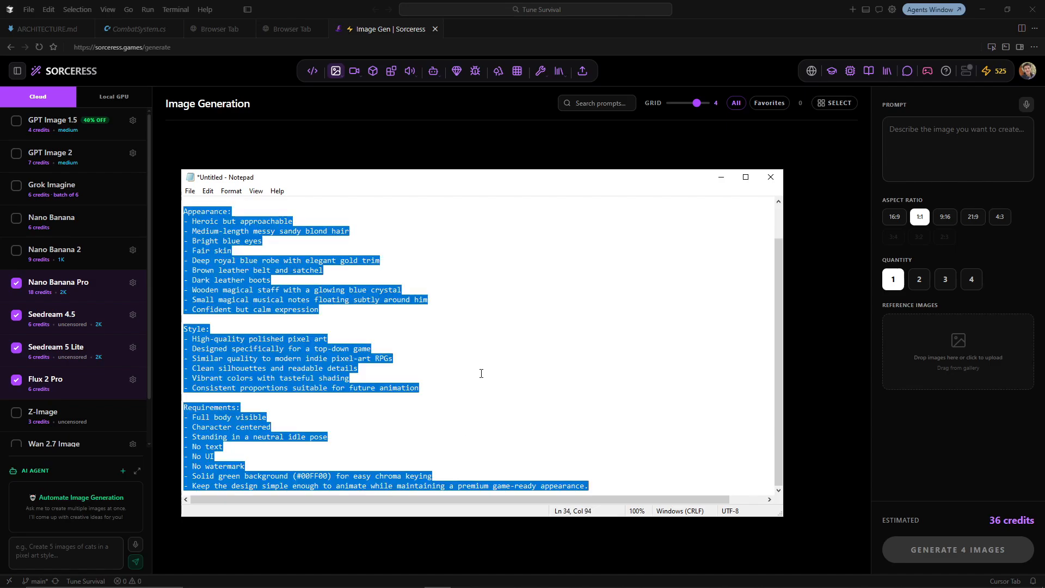
click(731, 180)
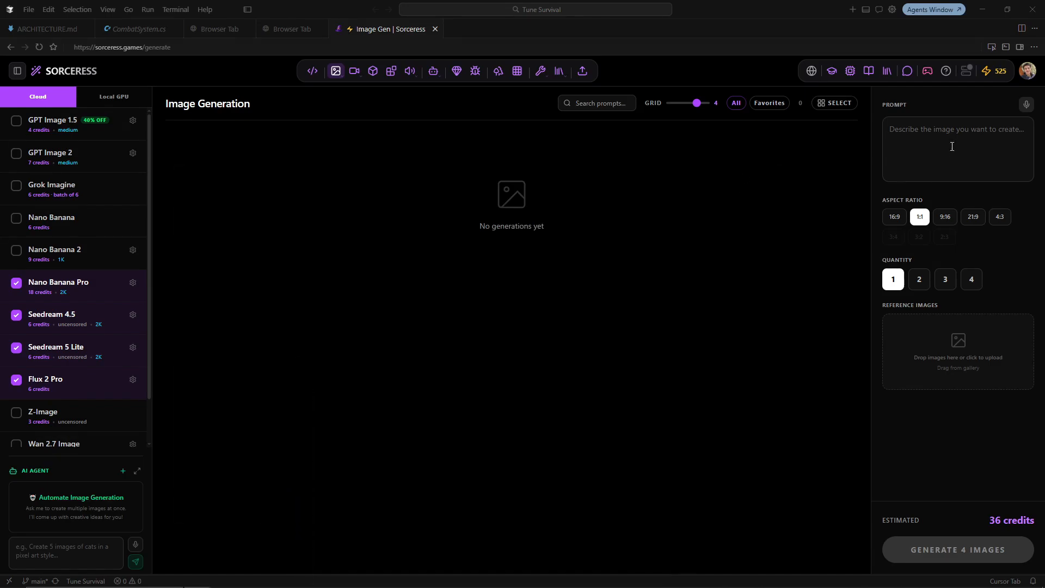
key(ctrl+v)
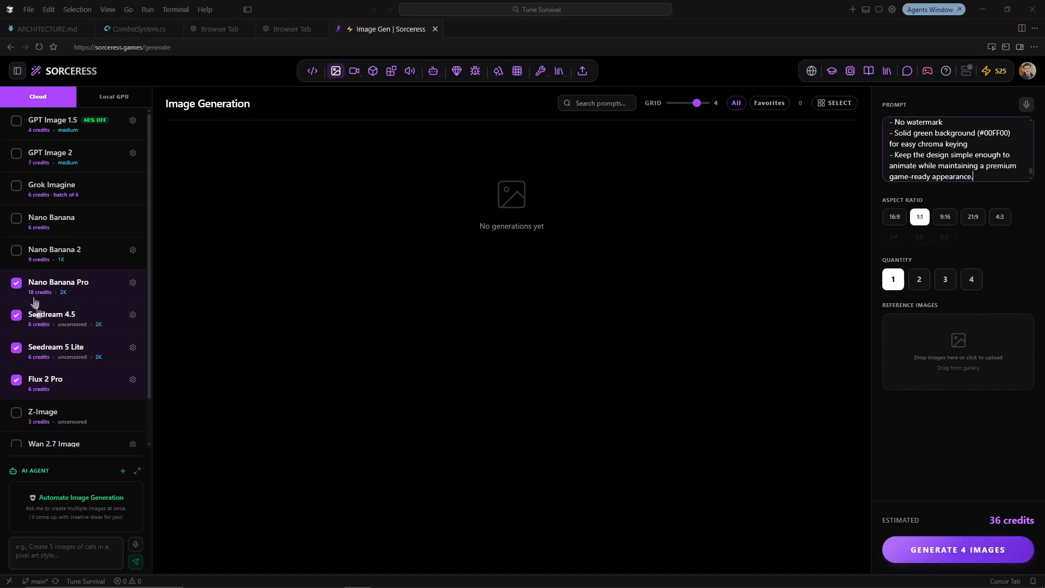
scroll(68, 319, down, 1)
scroll(69, 319, up, 1)
click(950, 548)
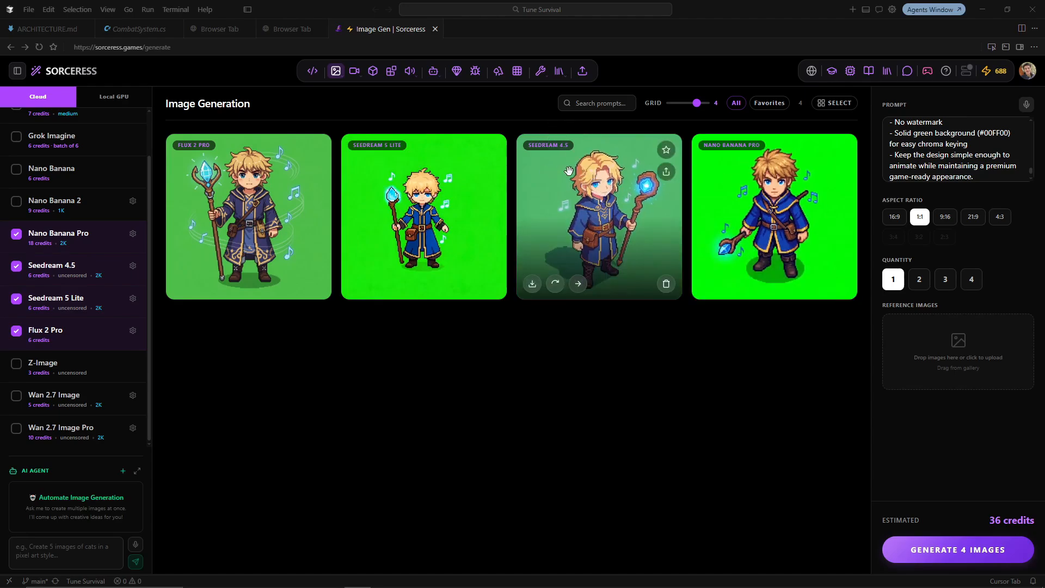
Send the Seedream 4.5 character image to BG Remover, remove its background and preview the cutout.
click(606, 189)
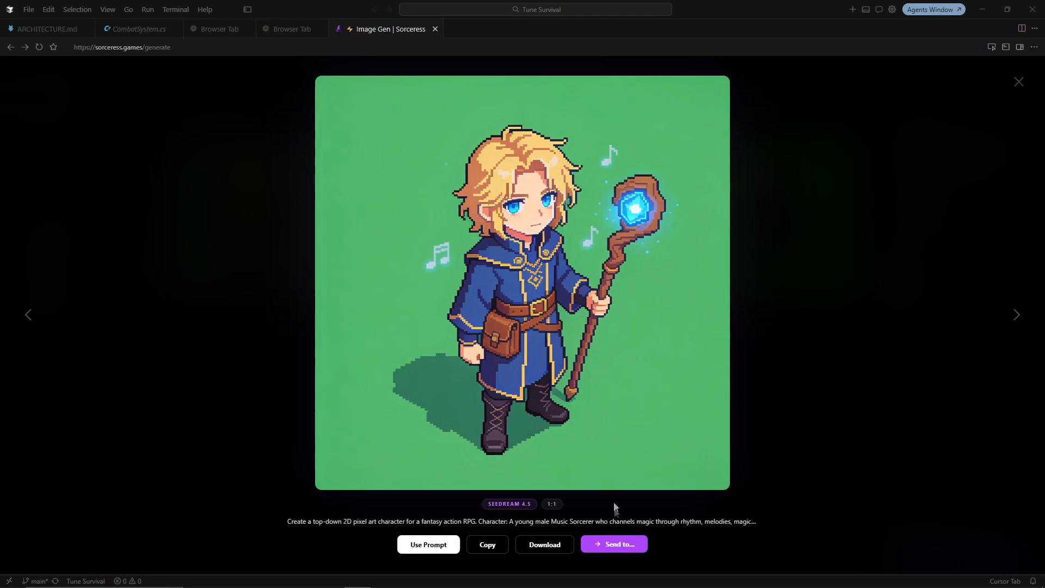
click(619, 544)
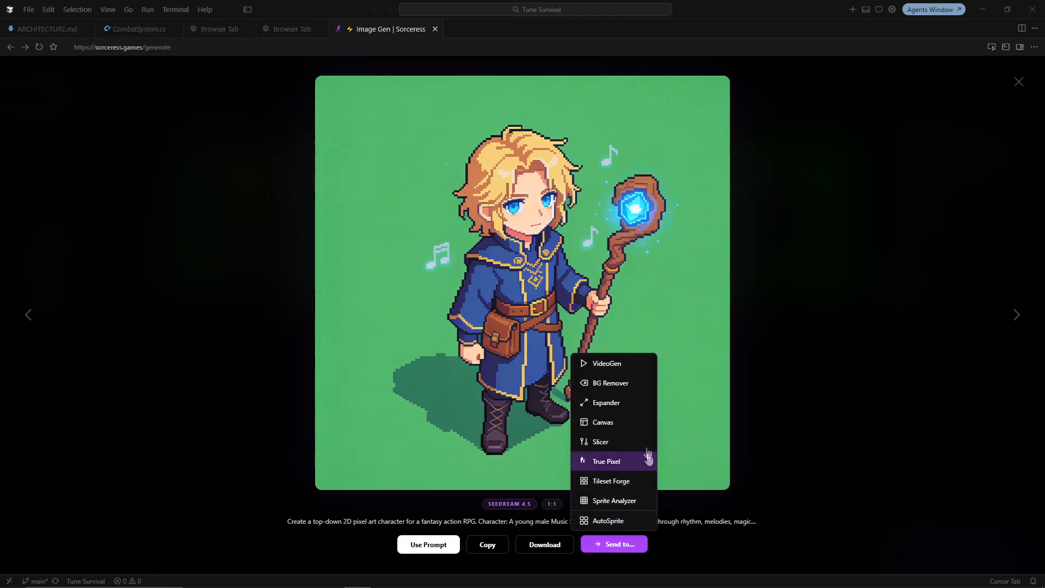
click(610, 383)
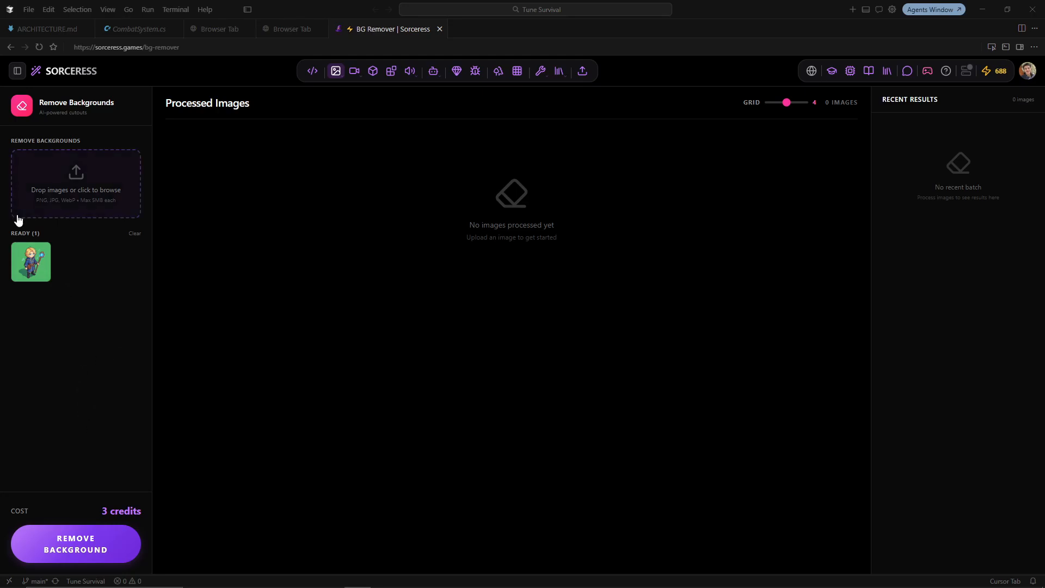
click(96, 547)
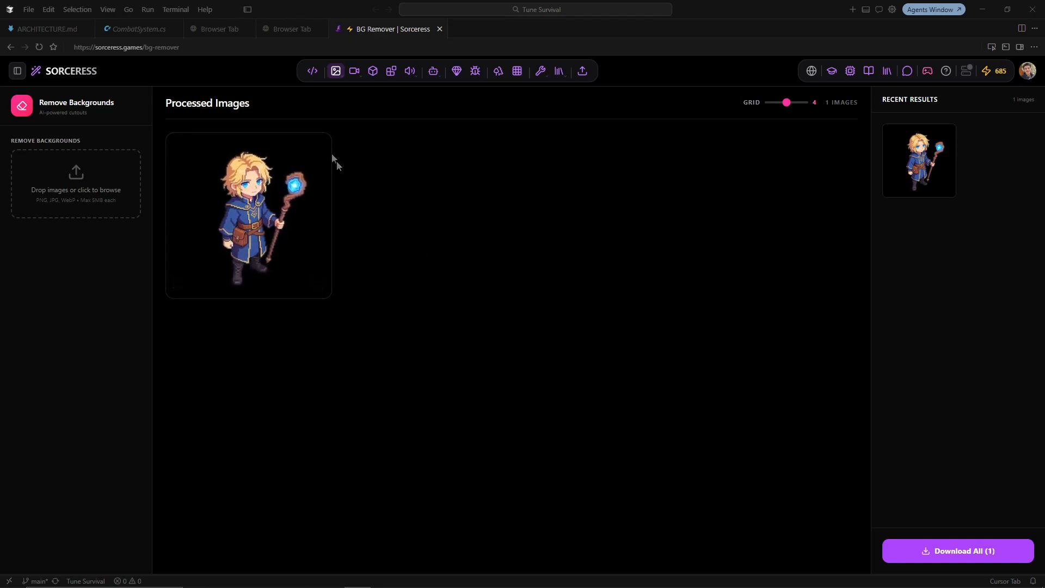
click(296, 185)
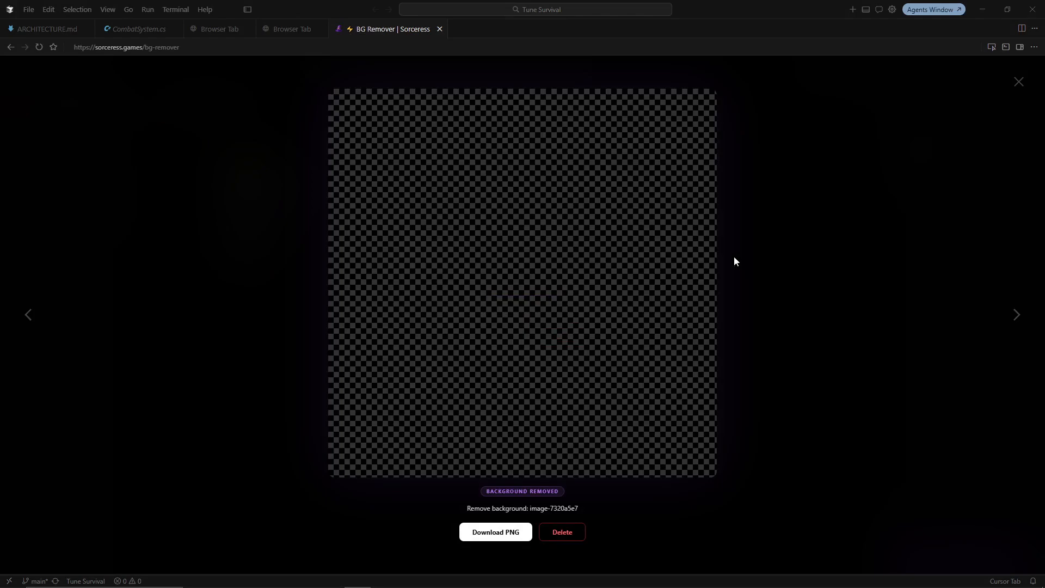
key(Escape)
Open Video Gen and load the nobg character PNG from Downloads as the start frame.
mouse_move(353, 73)
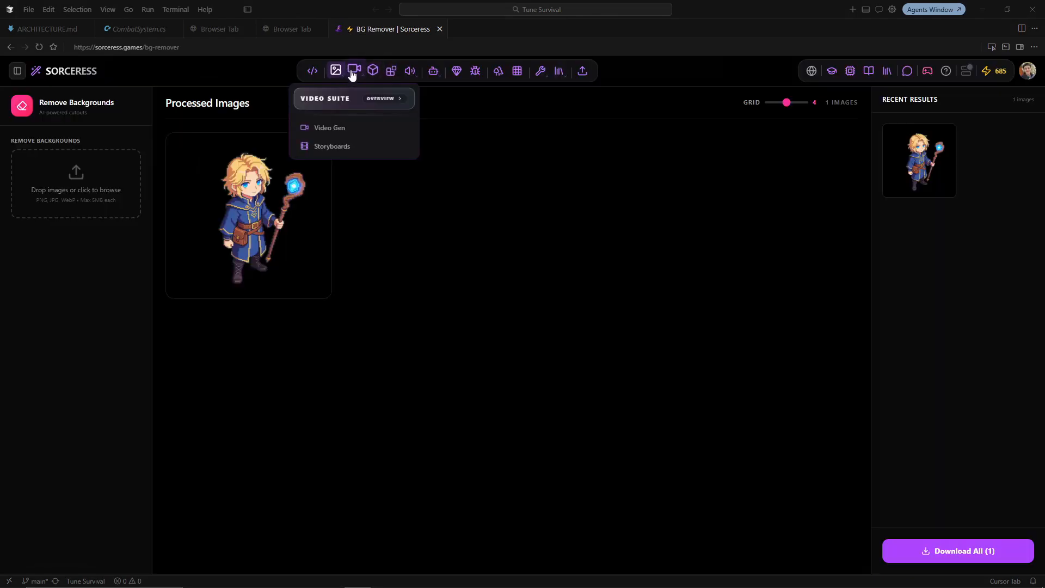
click(335, 129)
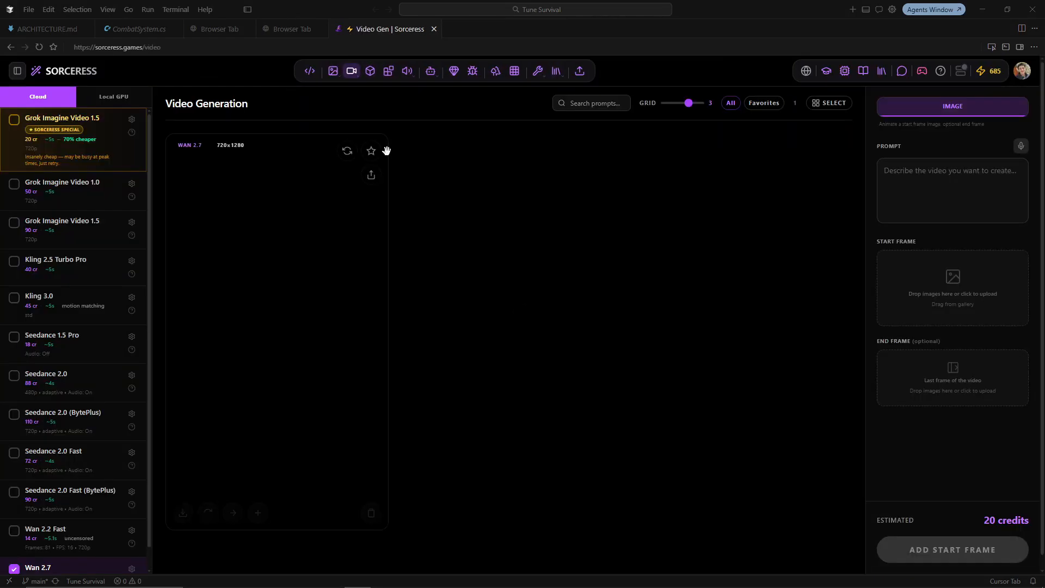
click(950, 278)
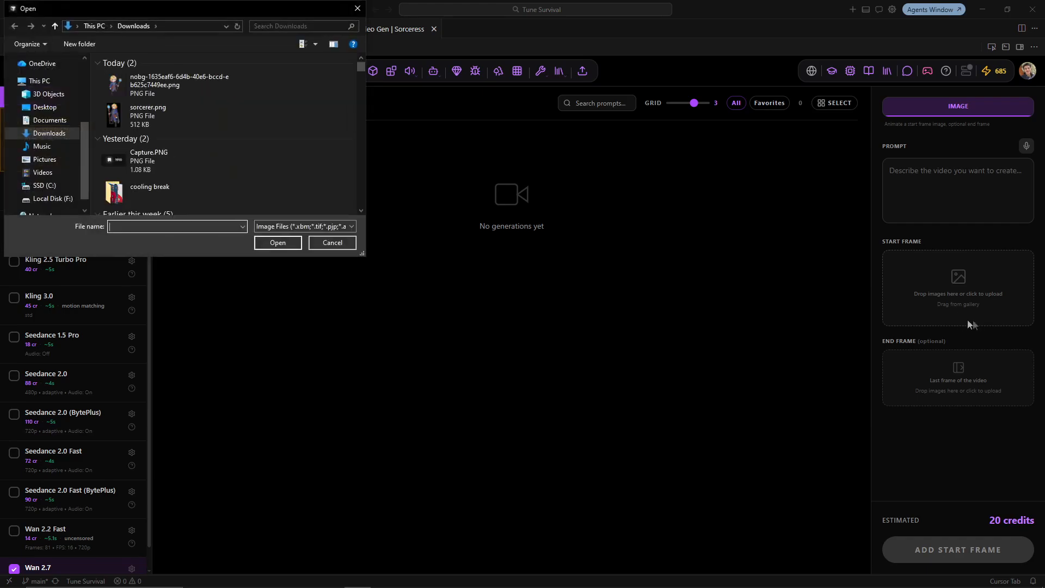
click(163, 82)
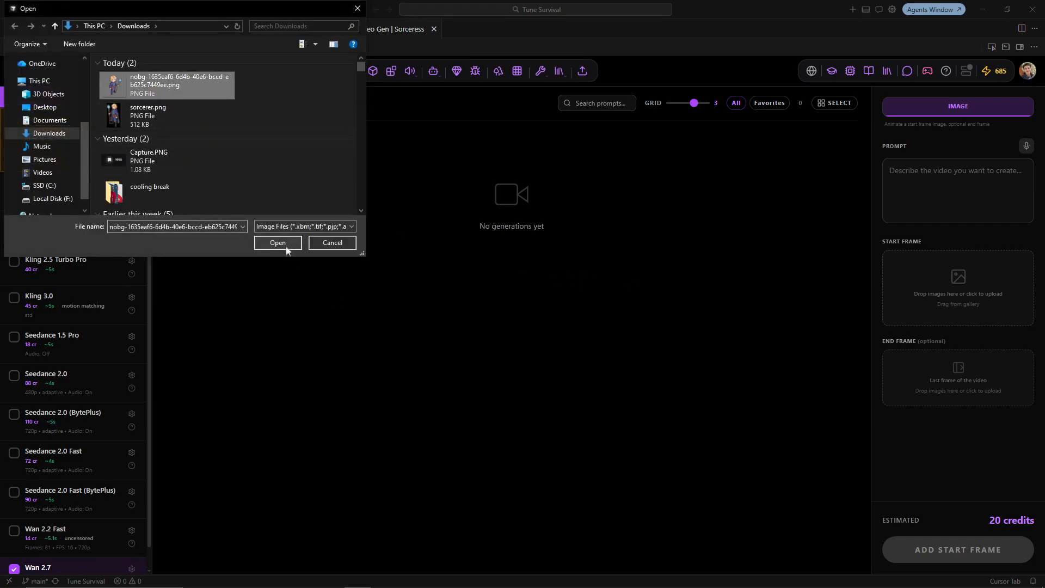
click(278, 242)
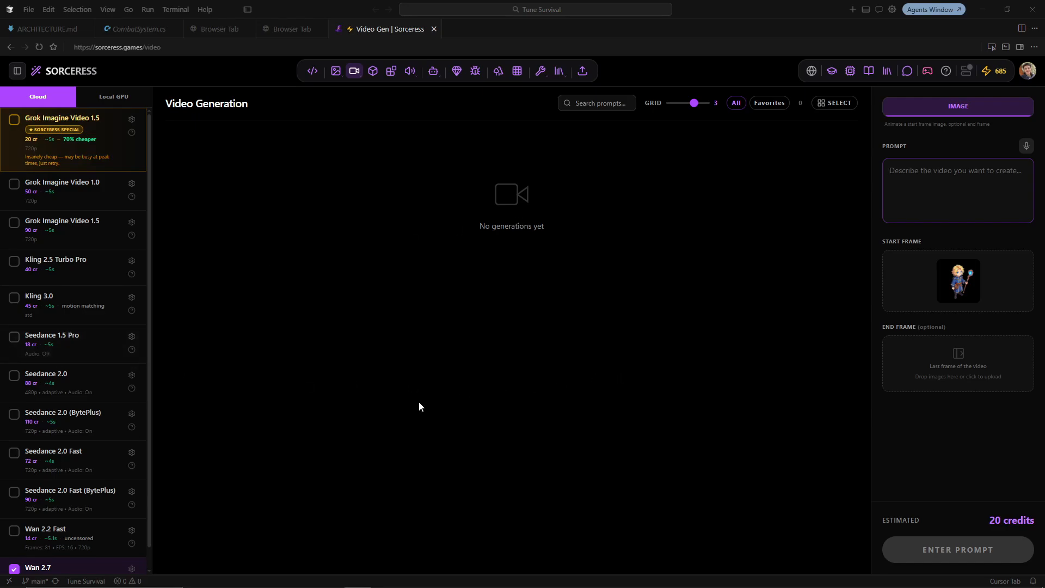
Examine the available cloud and local GPU video models.
scroll(49, 368, down, 1)
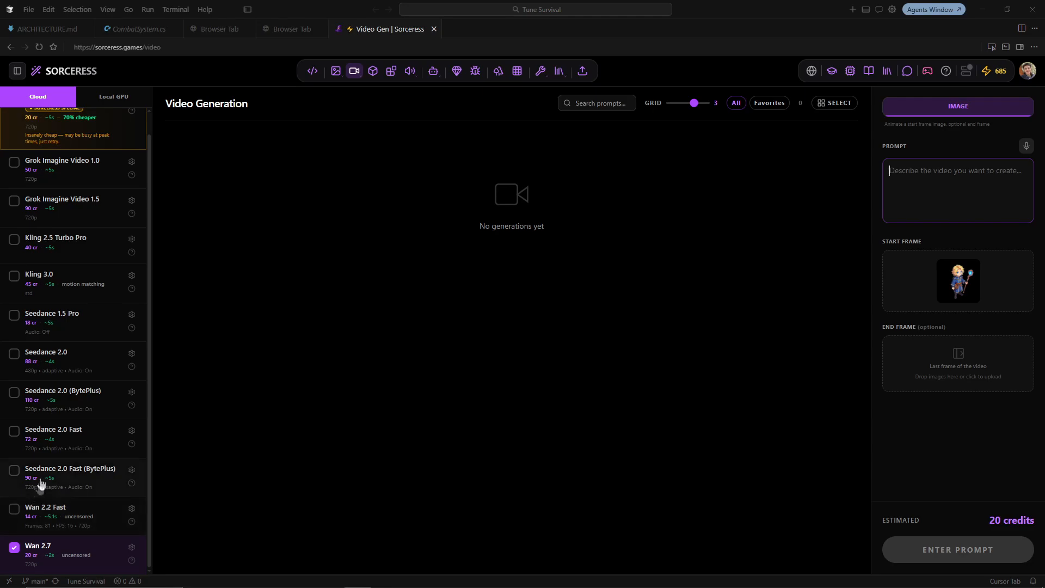
click(113, 98)
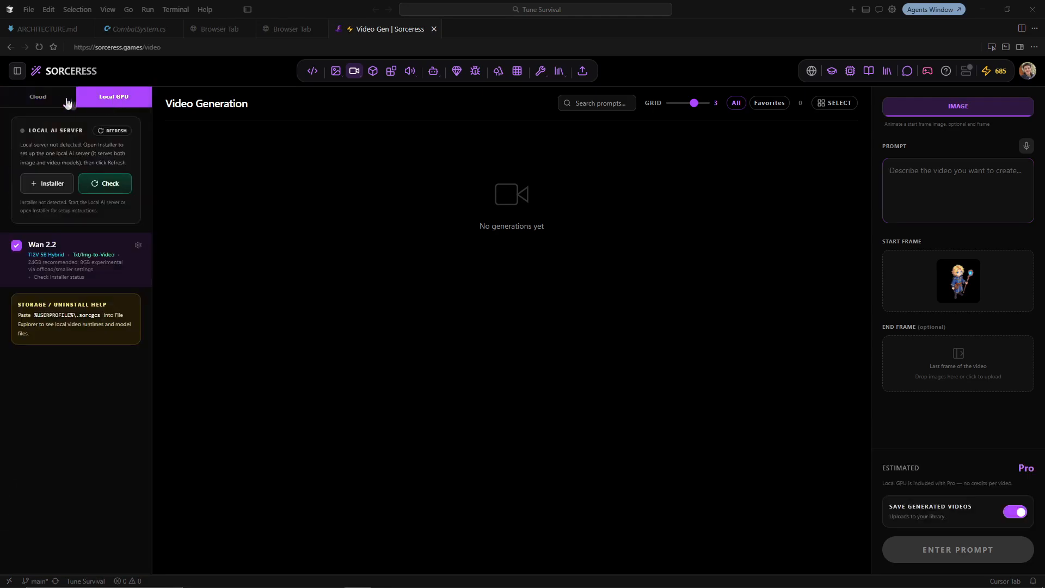
click(38, 98)
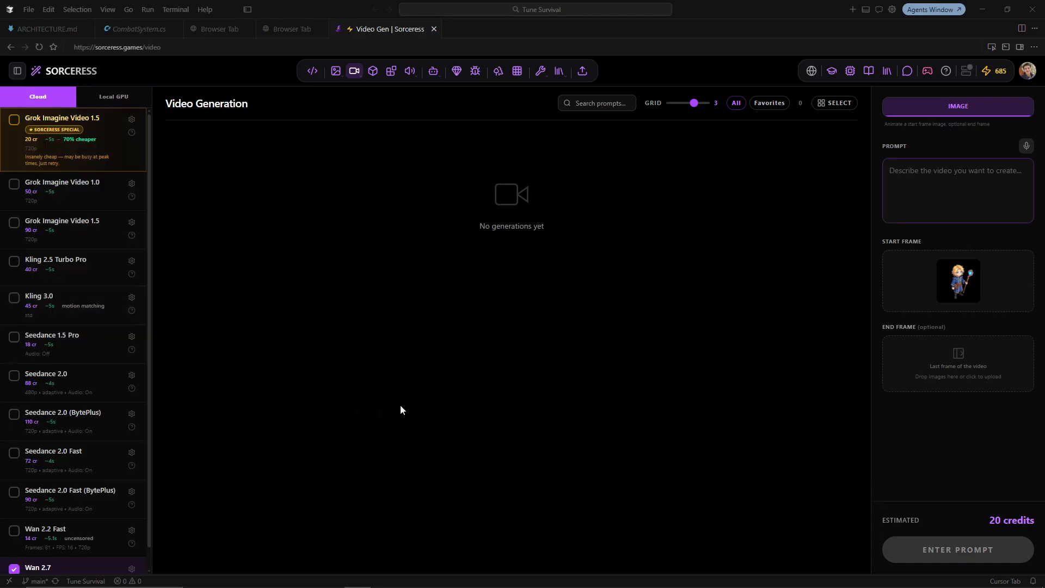
scroll(63, 338, down, 1)
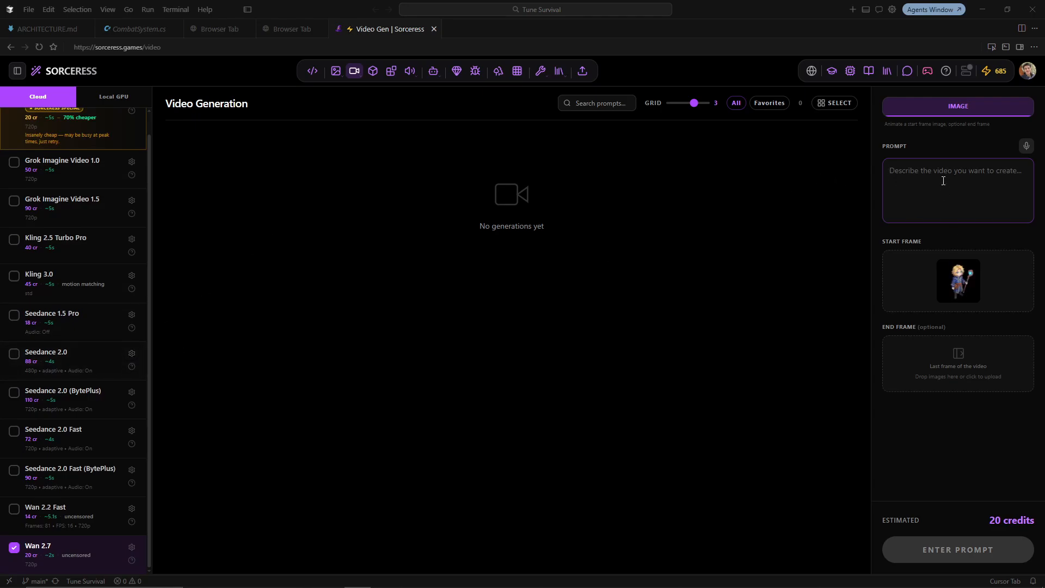
Generate a Wan 2.7 video with the prompt "generate an idle animation, seamless loop" and preview the result.
text(generate a)
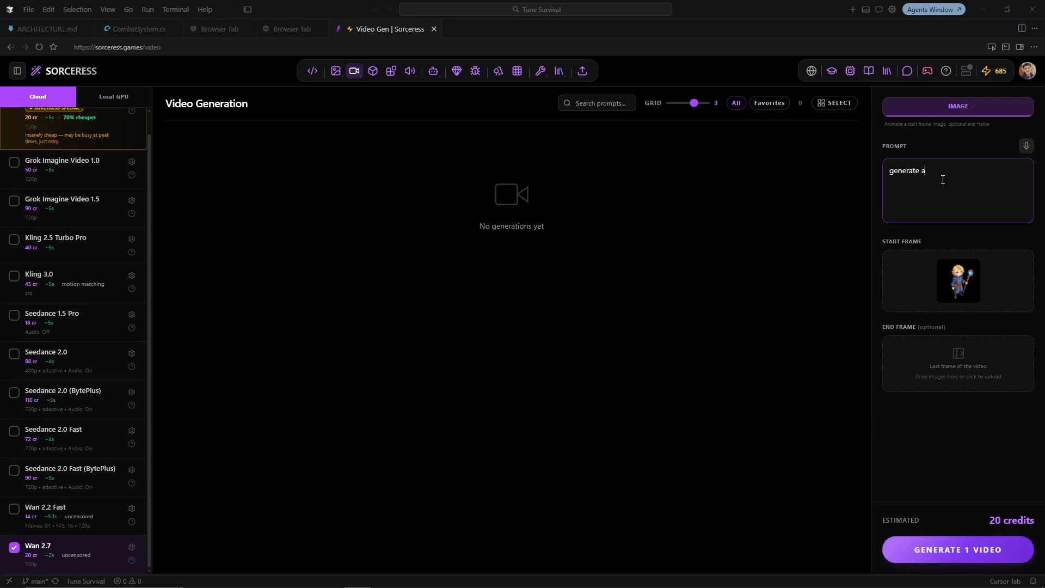
text(n idle animation, seamless)
text(loop)
click(943, 552)
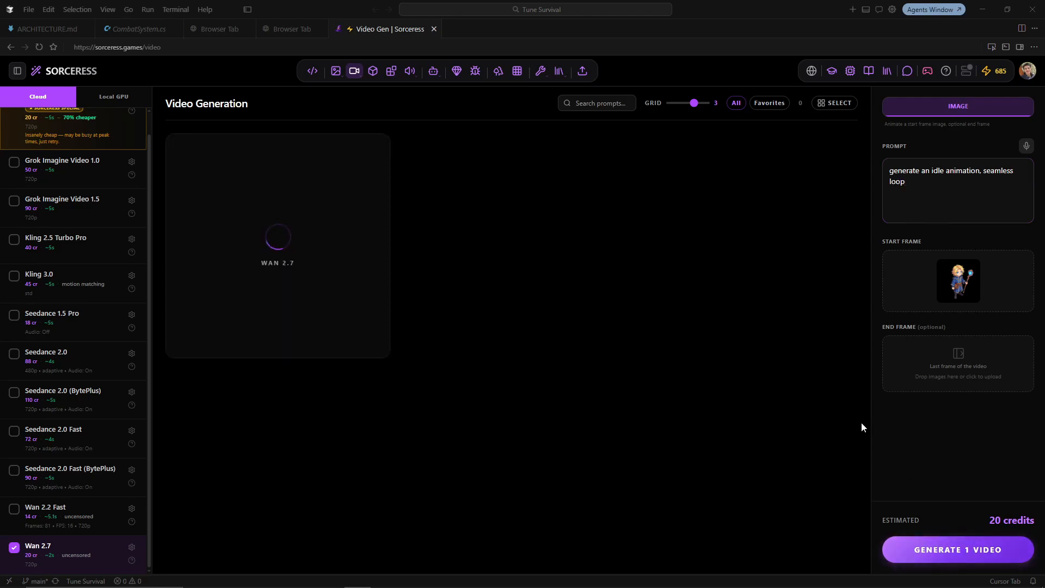
mouse_move(260, 283)
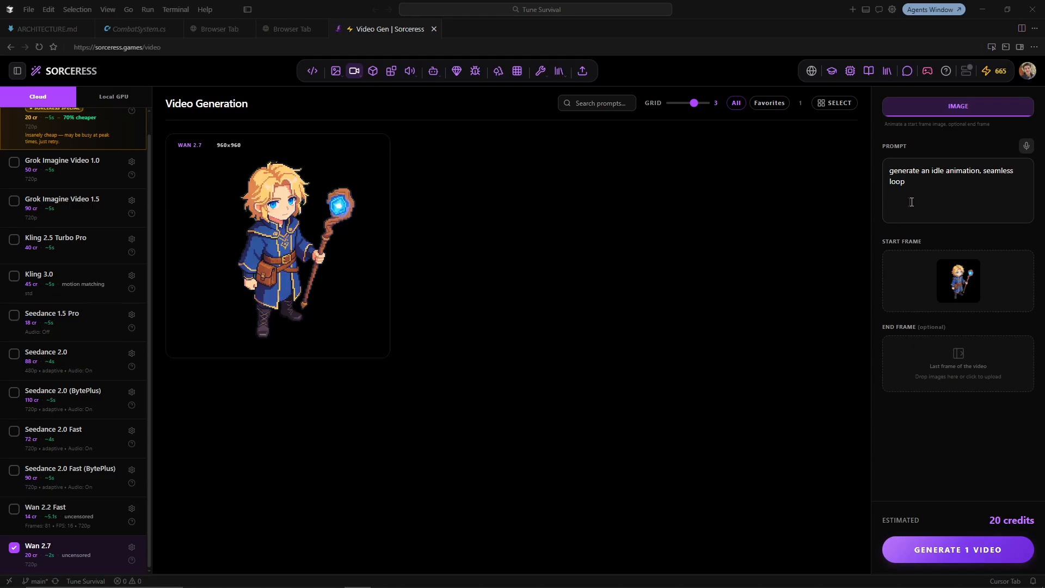
Select the whole video prompt and preview the generated Wan 2.7 character animations in the gallery.
key(ctrl+a)
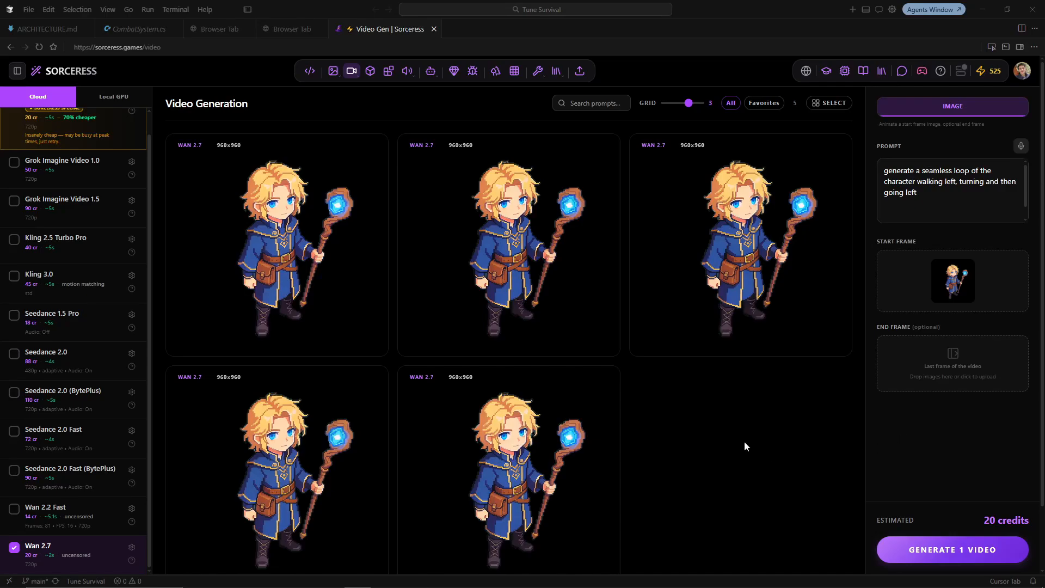
scroll(746, 441, down, 1)
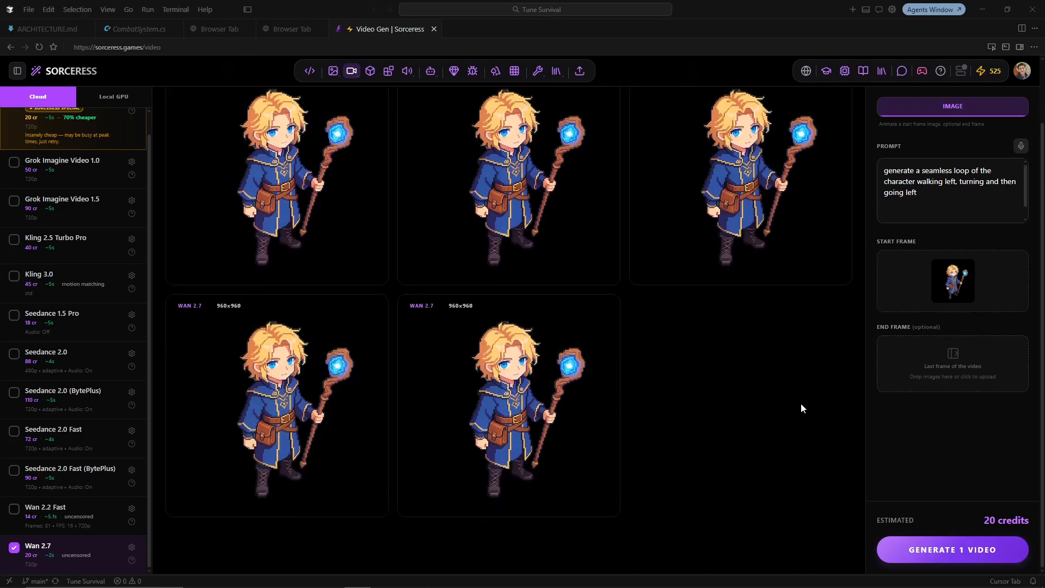
scroll(794, 422, up, 1)
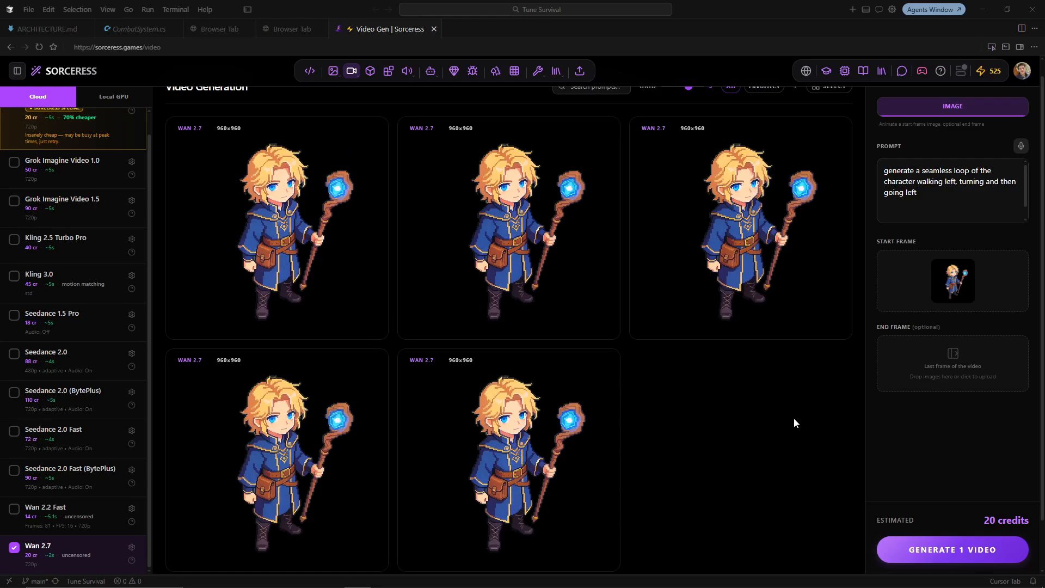
scroll(795, 425, down, 1)
mouse_move(556, 390)
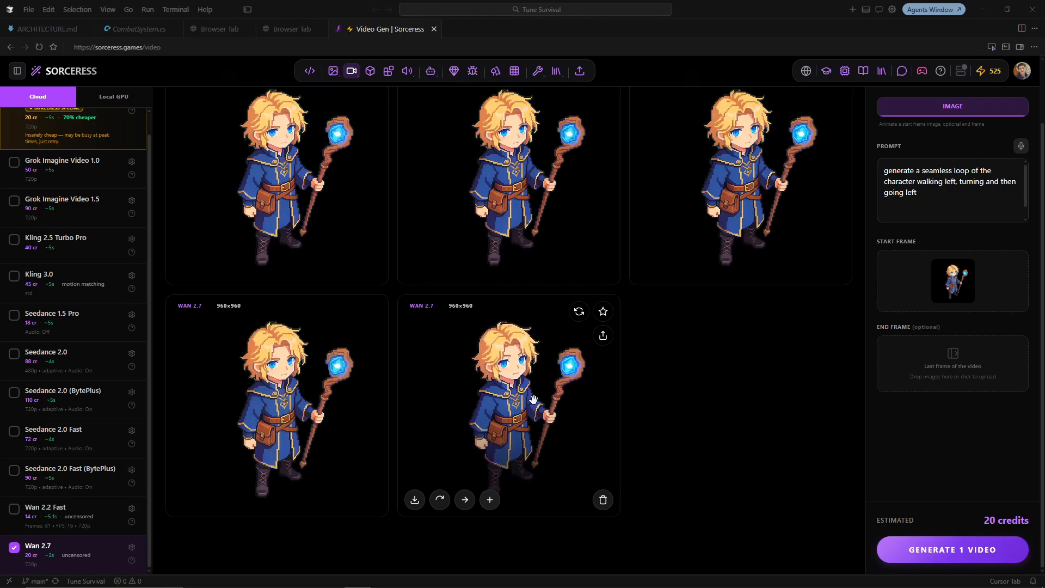
mouse_move(254, 424)
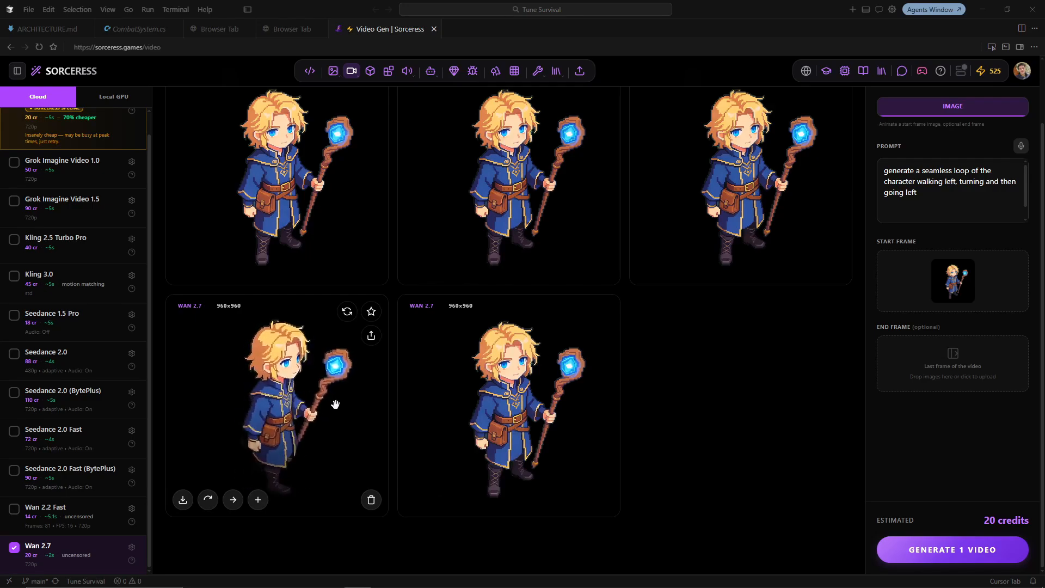
scroll(327, 404, up, 2)
mouse_move(789, 296)
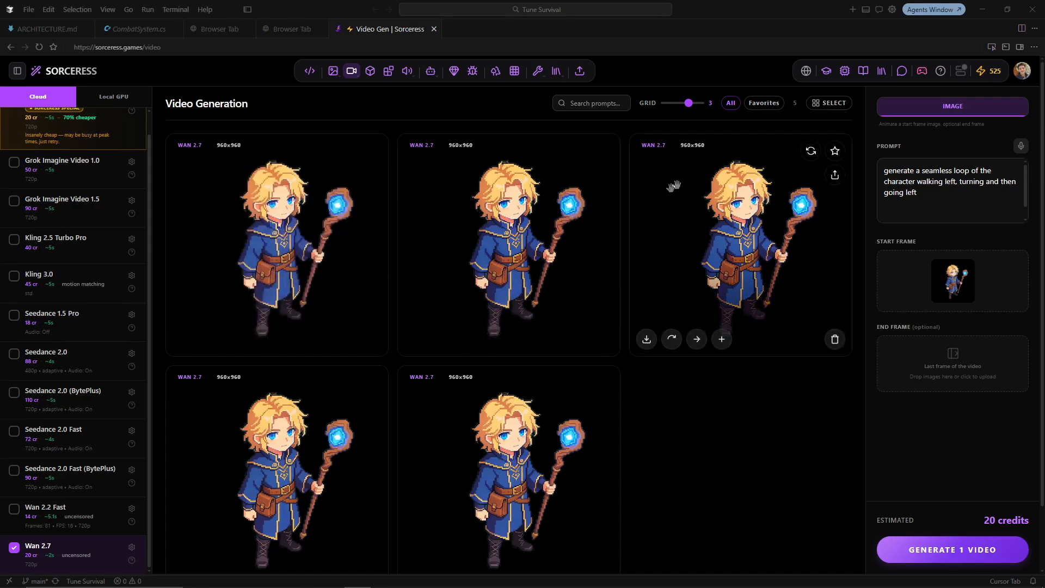
Select all five Wan 2.7 videos in the gallery and send them to AutoSprite.
click(817, 106)
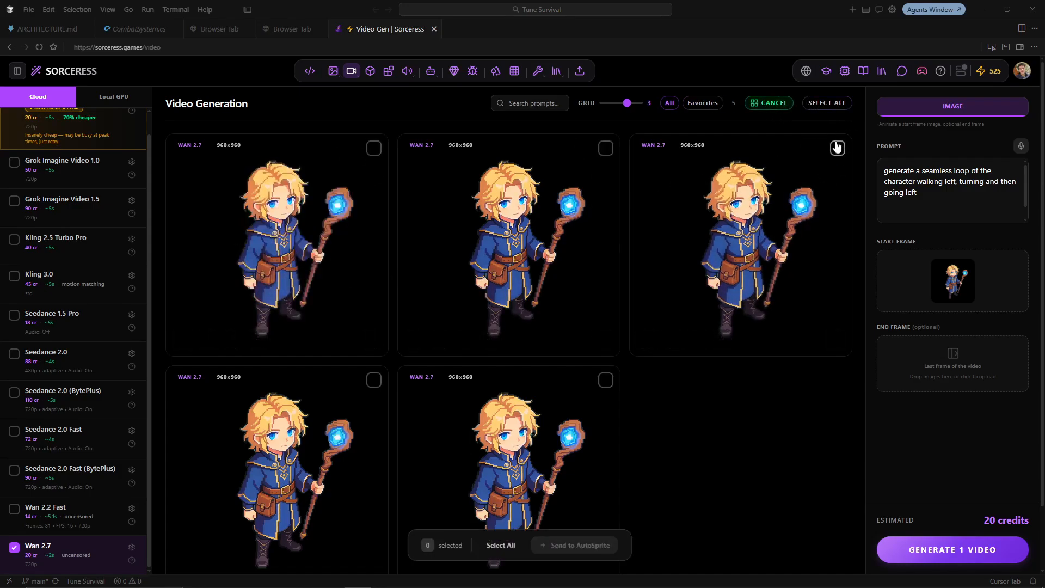
click(836, 147)
click(606, 148)
click(373, 148)
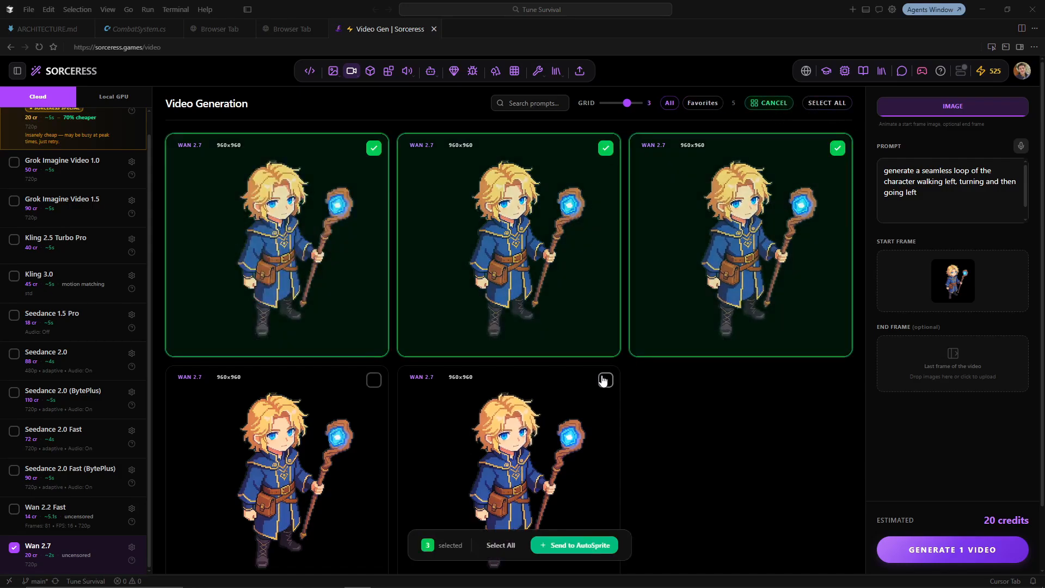
click(605, 379)
click(374, 380)
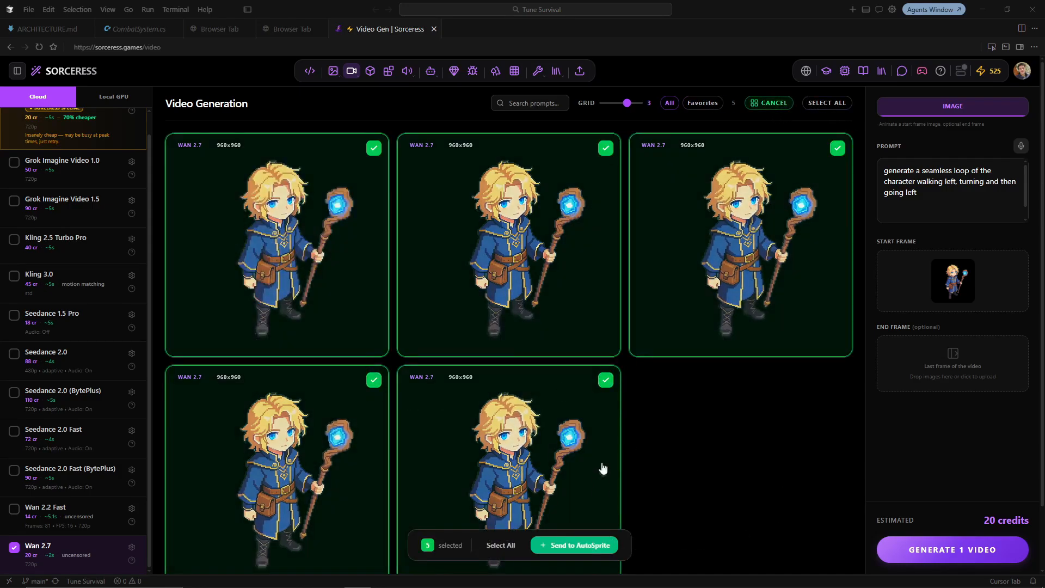
click(592, 545)
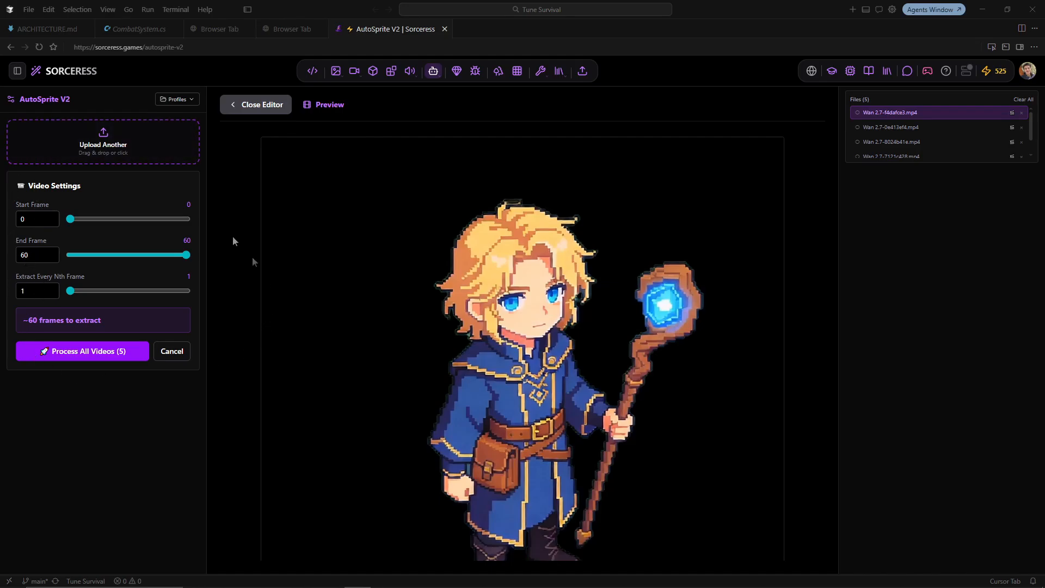
Increase the frame extraction interval, process all five videos and look through the extracted frames.
drag(70, 290, 75, 291)
click(100, 360)
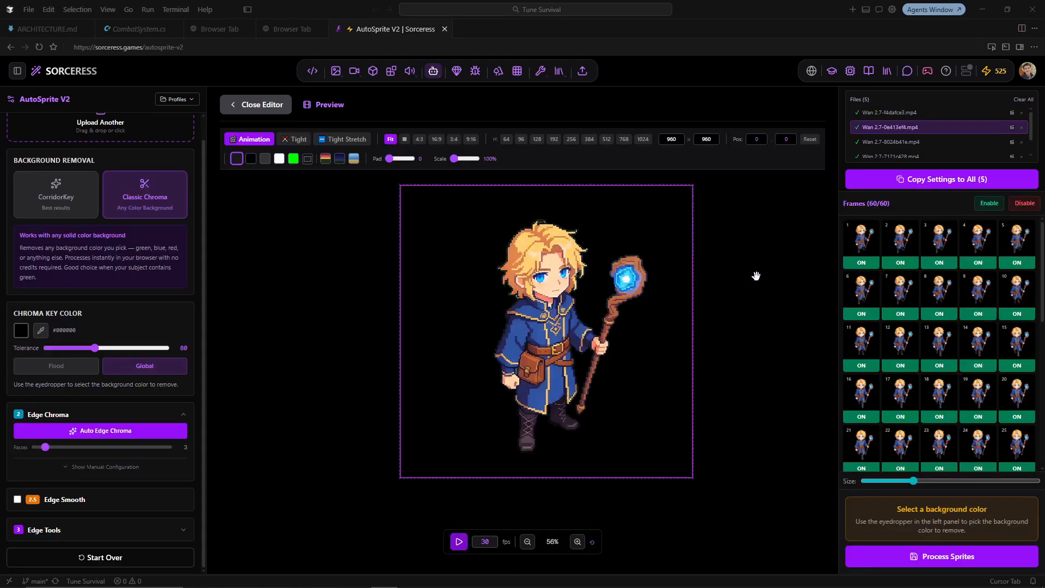
scroll(849, 261, down, 6)
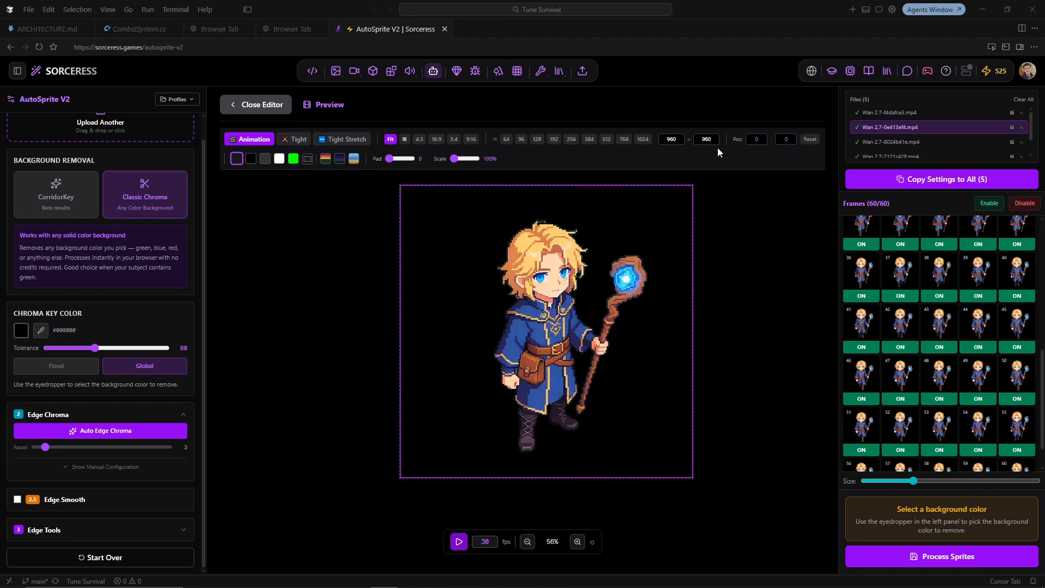
Try the 4:3, 16:9 and 3:4 canvas ratios on the animation and restore Fit.
click(419, 139)
click(437, 140)
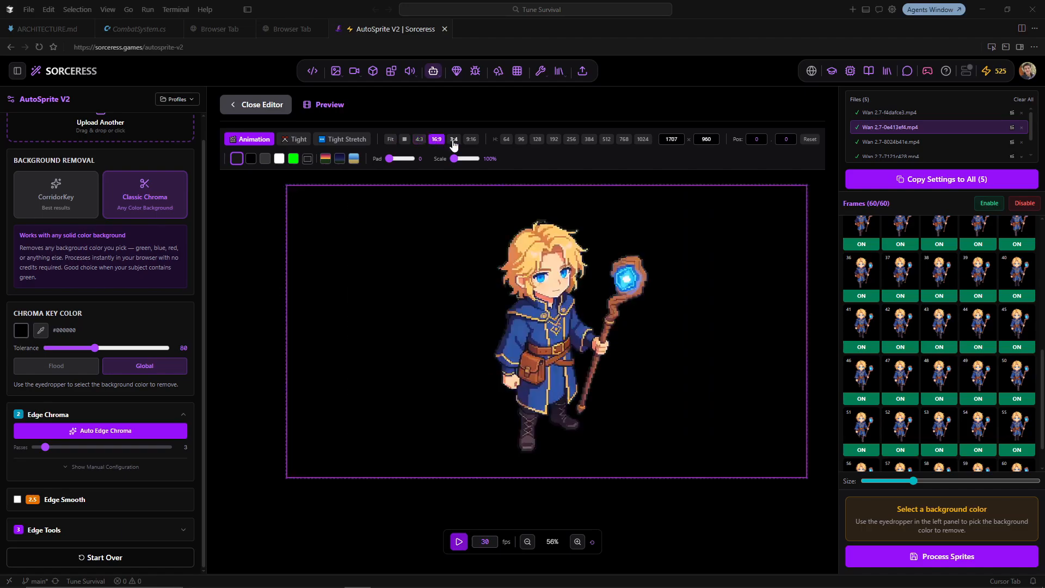
click(453, 140)
click(390, 139)
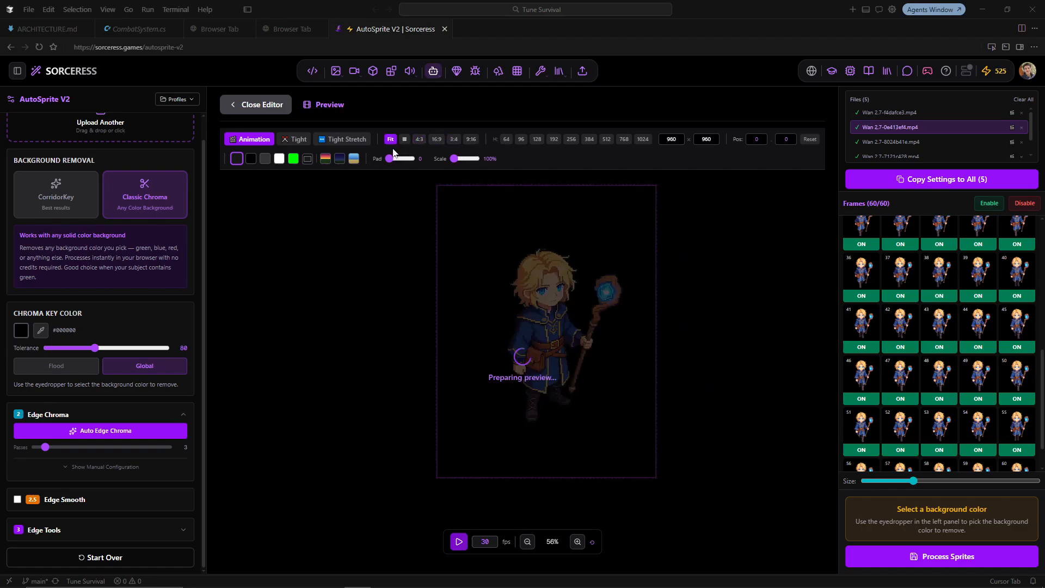
Preview the animation at 1 fps and 5 fps, and restore the playback speed to 30 fps.
double_click(483, 546)
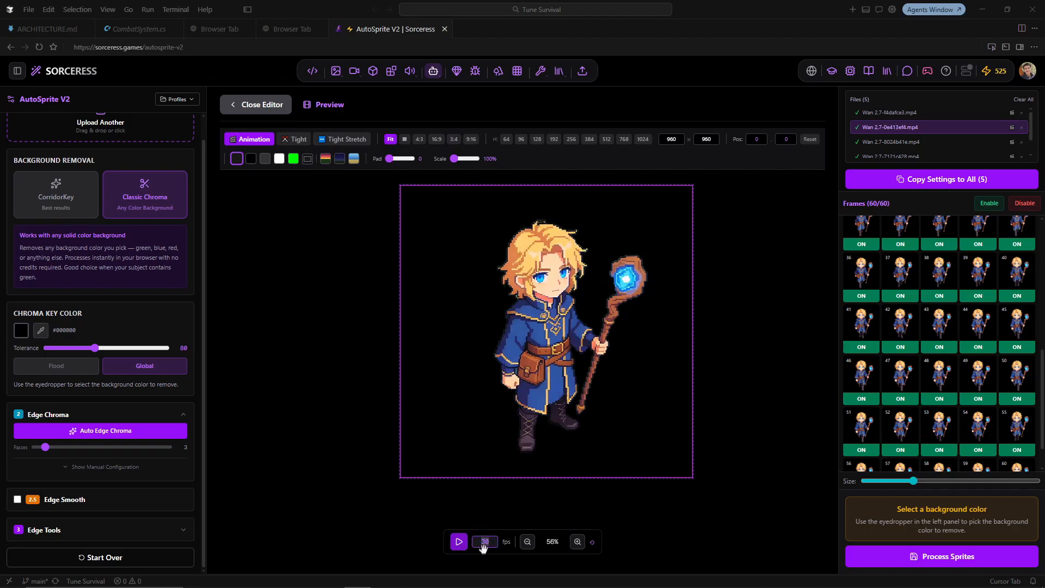
text(1)
click(459, 542)
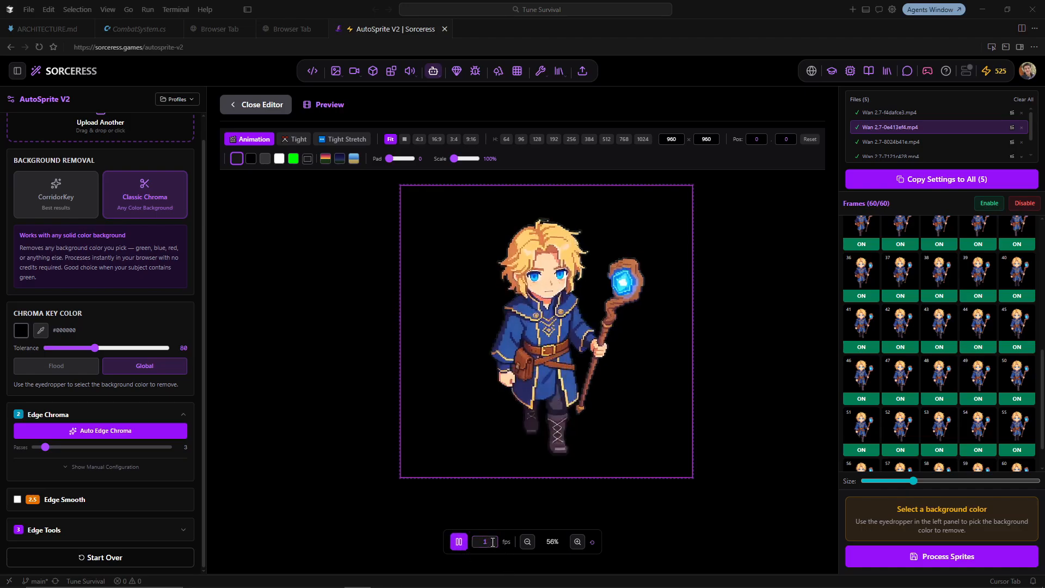
click(459, 541)
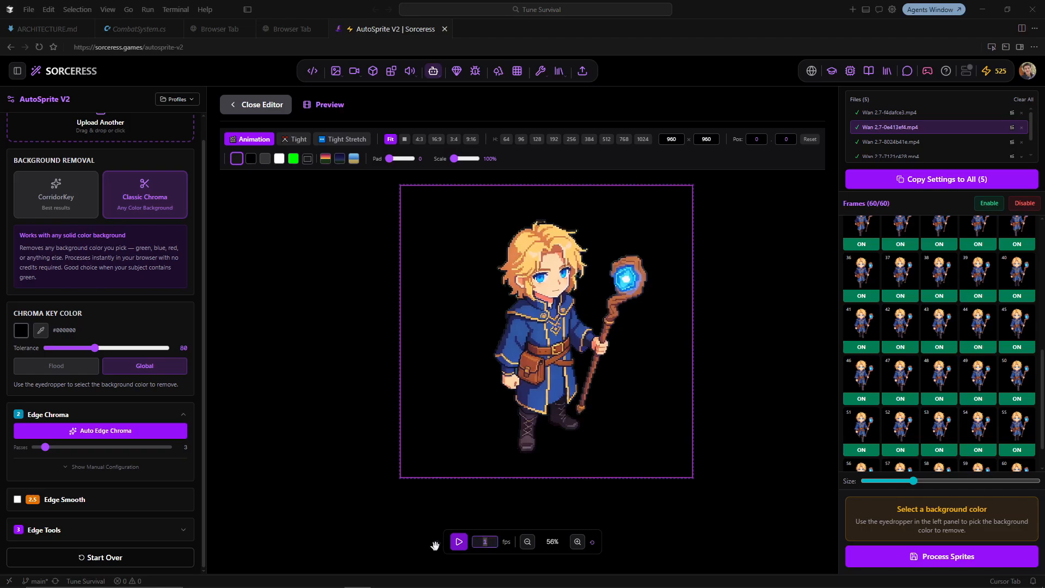
text(5)
click(460, 547)
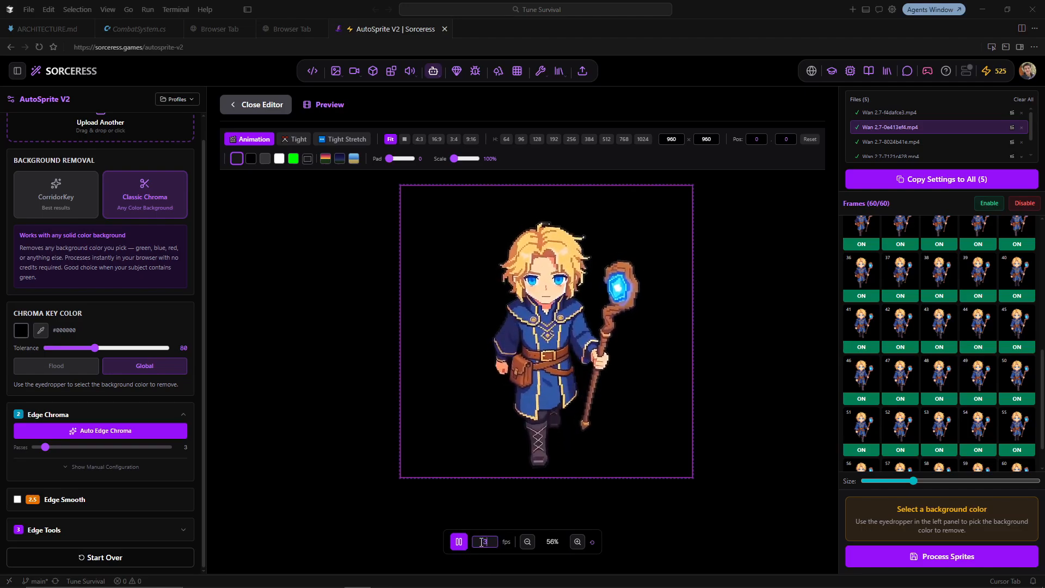
text(30)
click(459, 541)
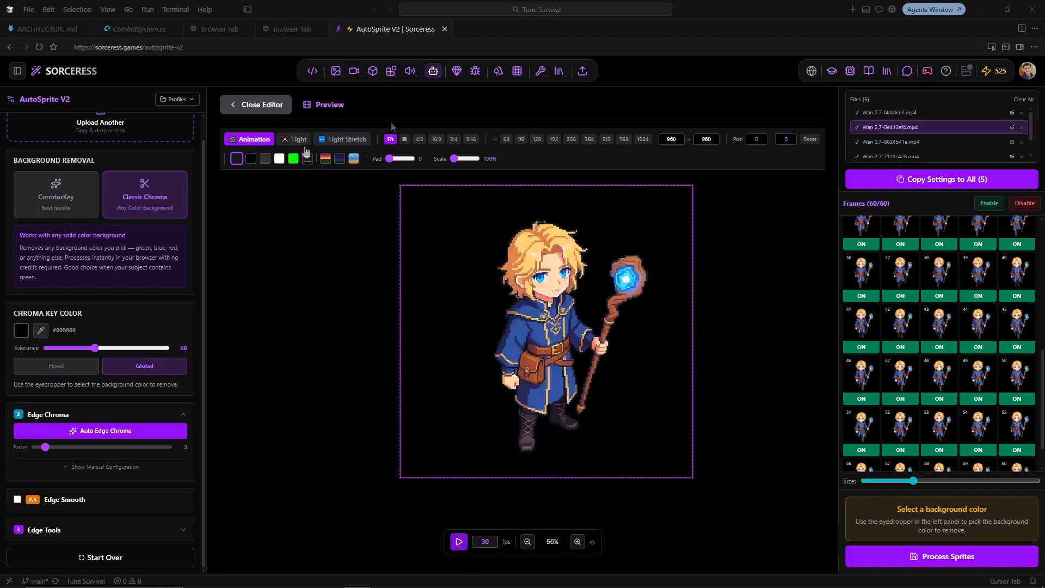
Open the Wan 2.7-8024b41e video, copy its settings to all five files and review its frames.
click(913, 124)
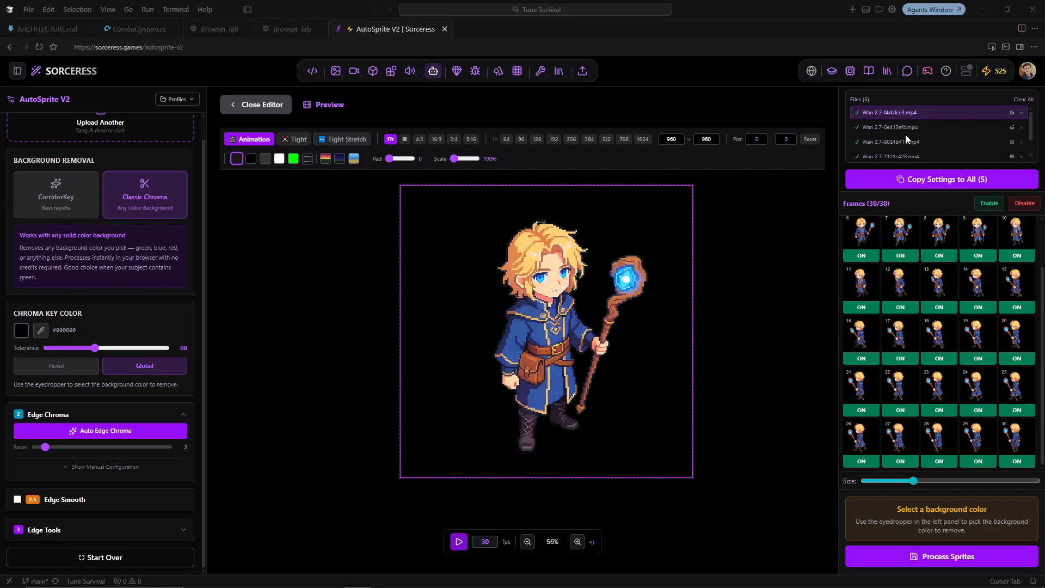
click(900, 141)
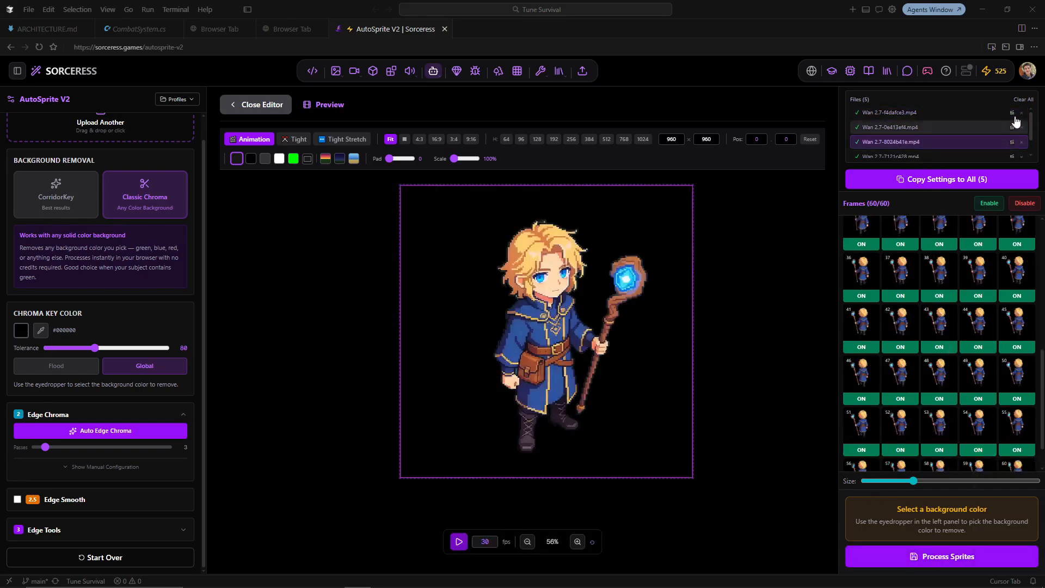
click(899, 188)
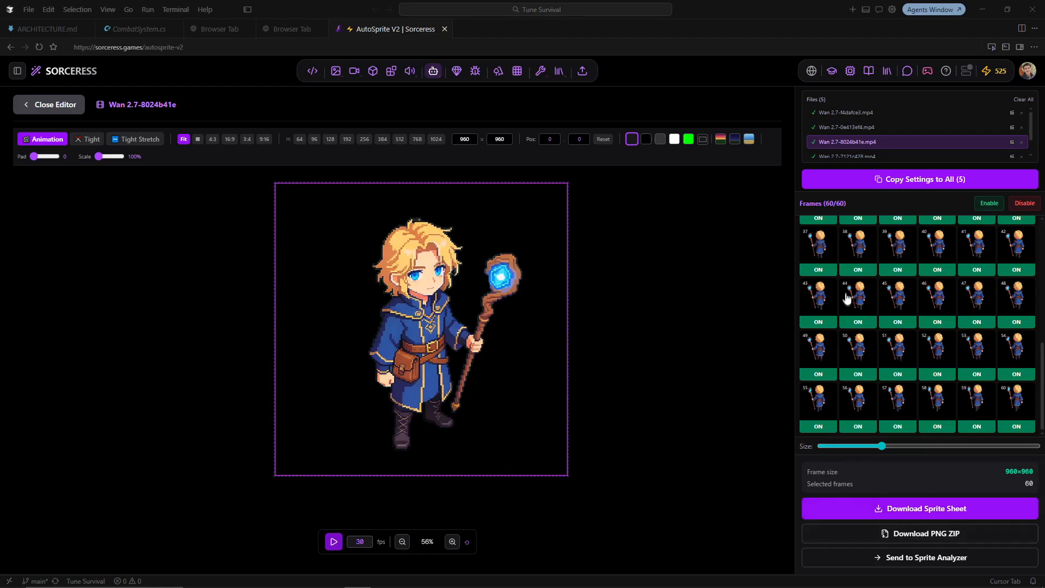
scroll(846, 297, up, 6)
scroll(877, 333, down, 6)
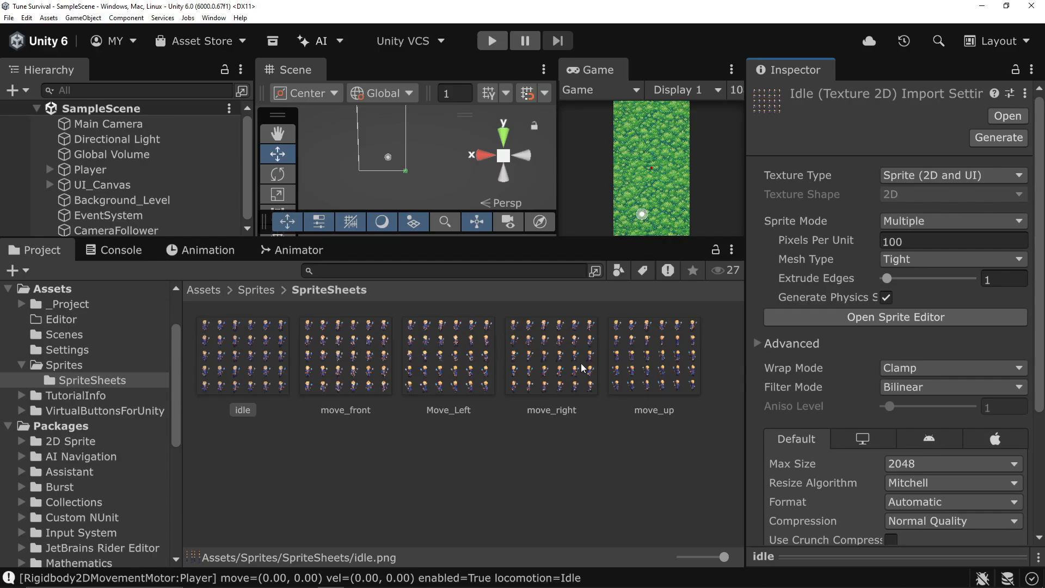
Slice the idle sprite sheet with the Automatic type and Center pivot, apply the slices and close the Sprite Editor.
click(907, 317)
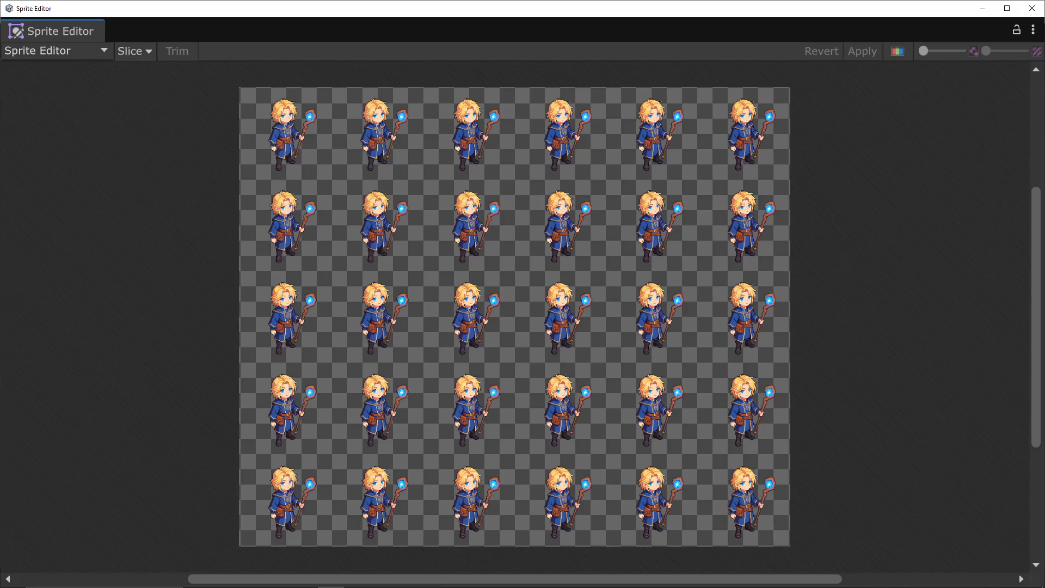
click(131, 50)
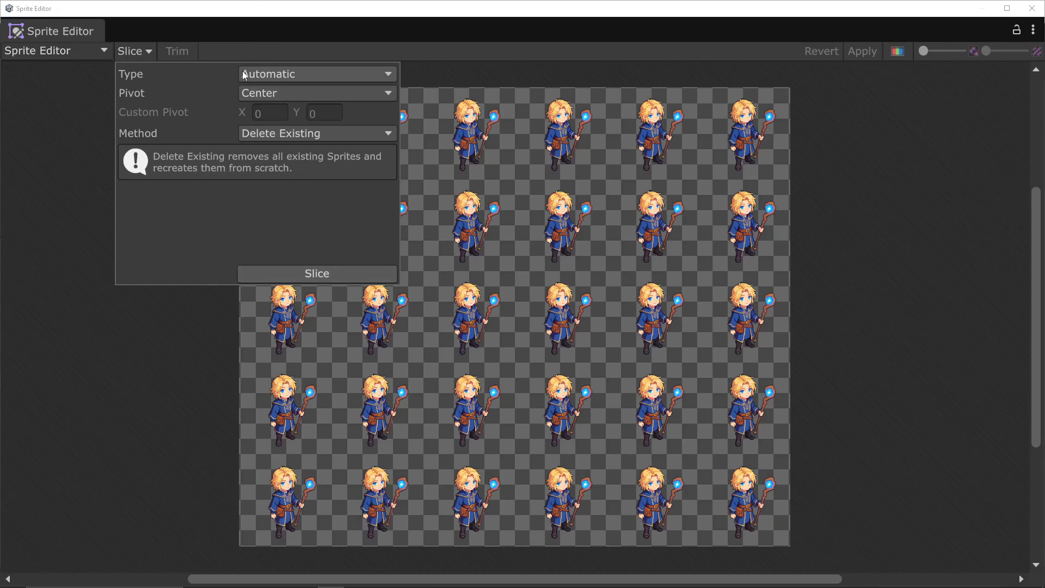
click(325, 275)
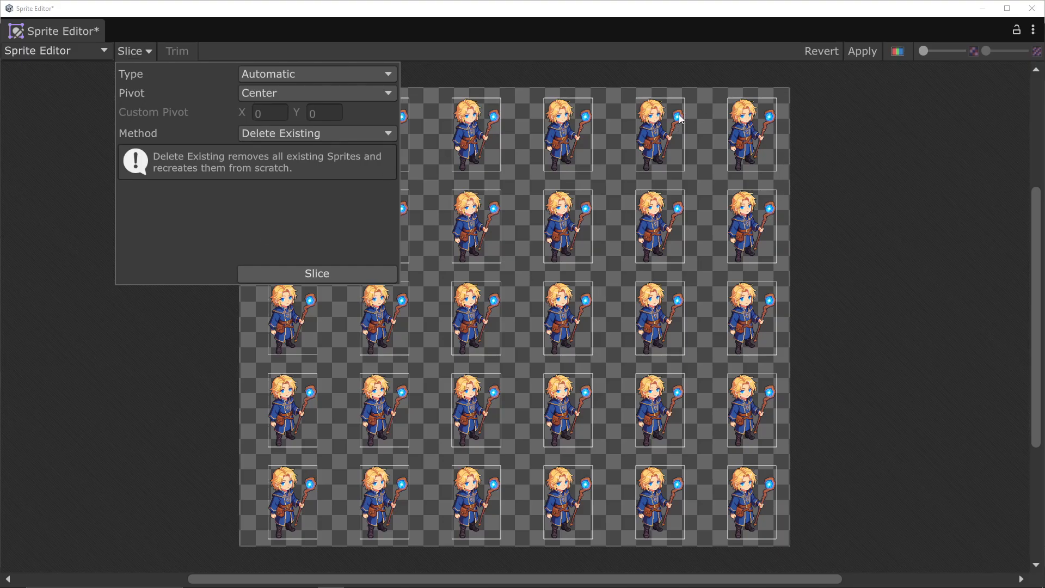
click(862, 50)
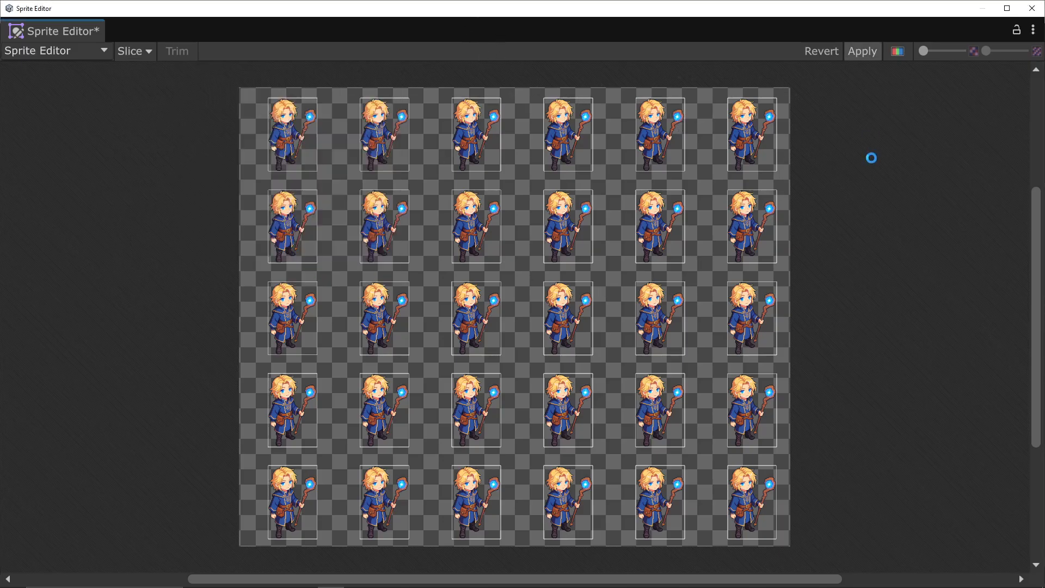
click(1026, 15)
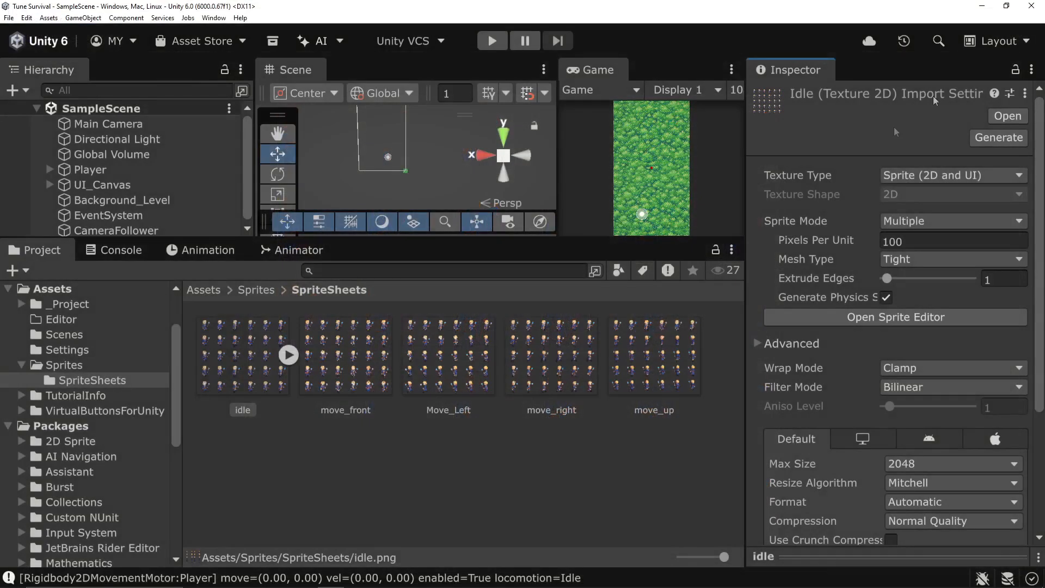
Expand the idle sheet to review its sliced sprites and collapse it again.
click(289, 355)
scroll(361, 364, down, 10)
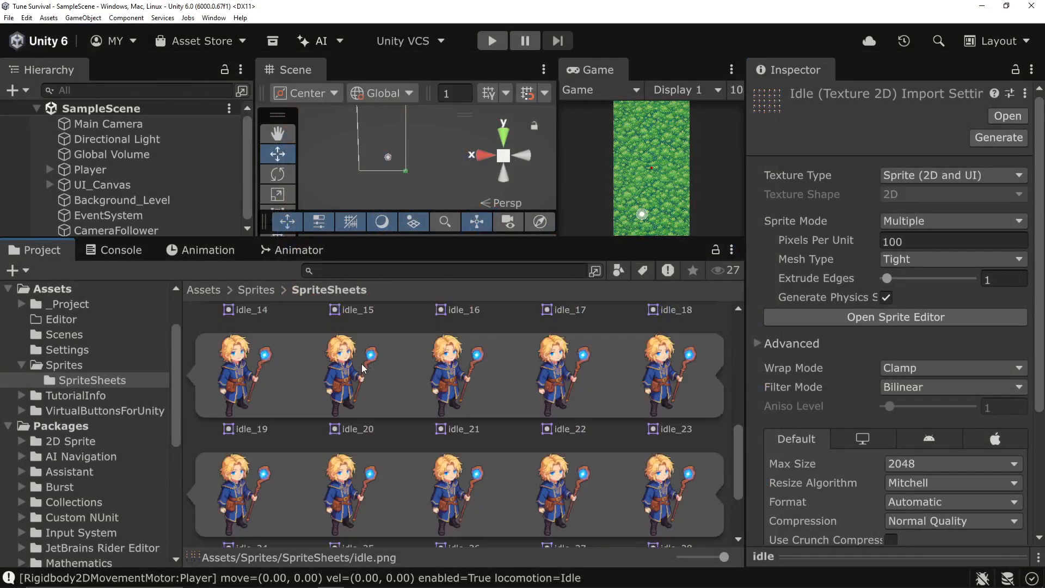
scroll(361, 363, up, 10)
click(289, 355)
Check the import settings of the move_front and Move_Left sheets, and view the Animator graph.
click(350, 371)
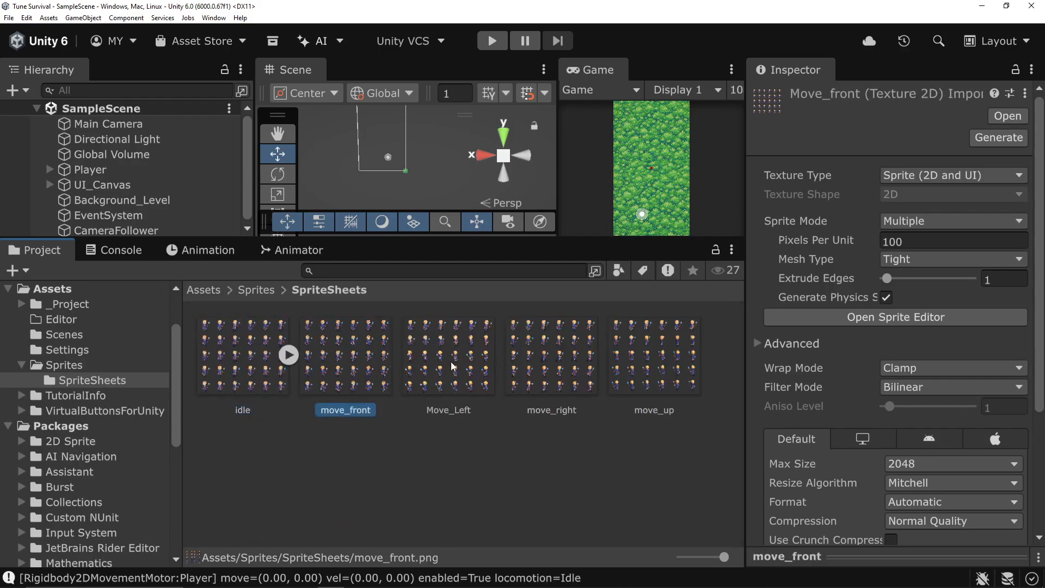
click(520, 468)
click(485, 372)
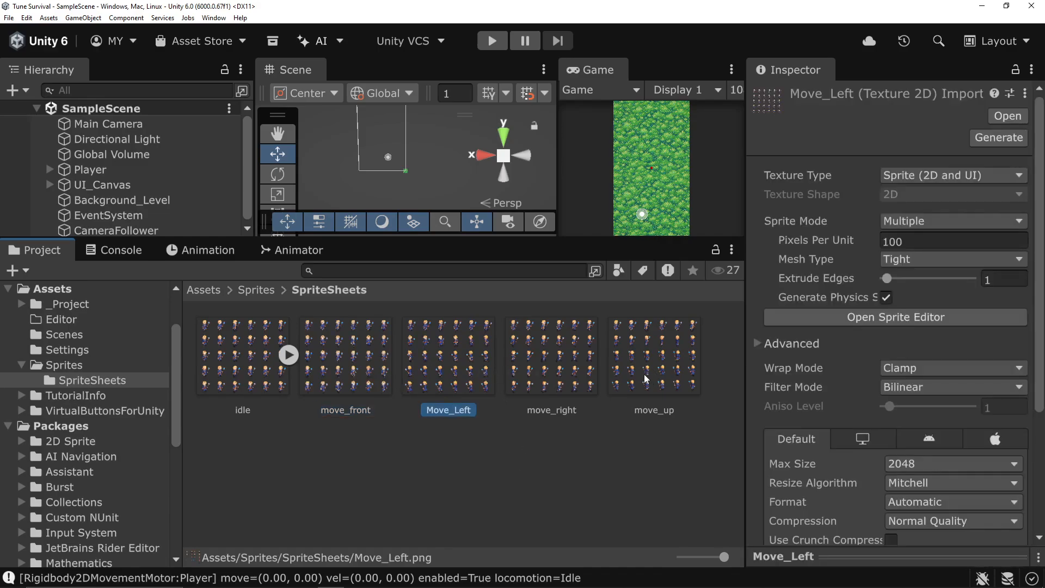
click(324, 249)
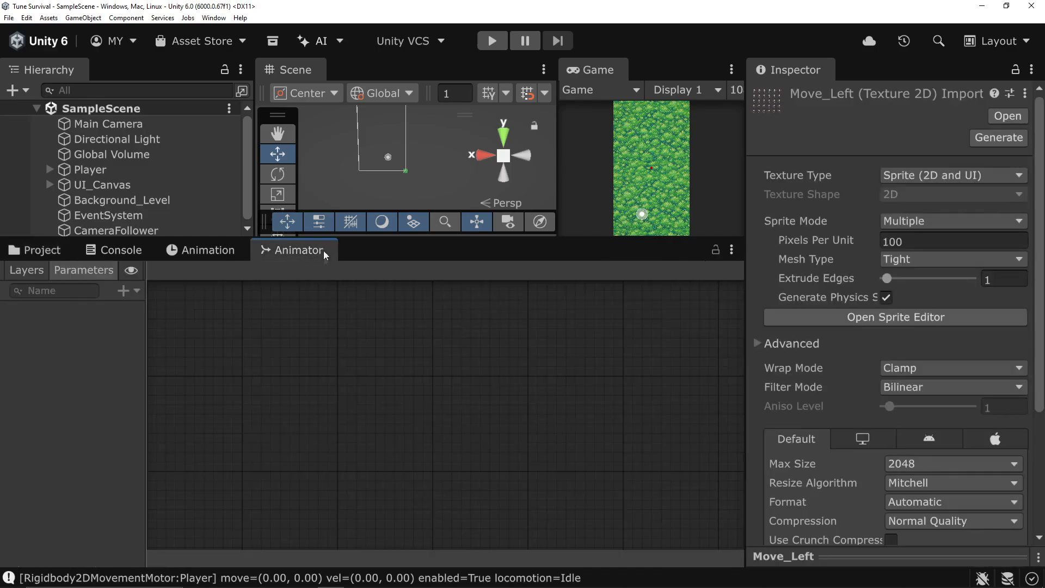
scroll(397, 389, down, 2)
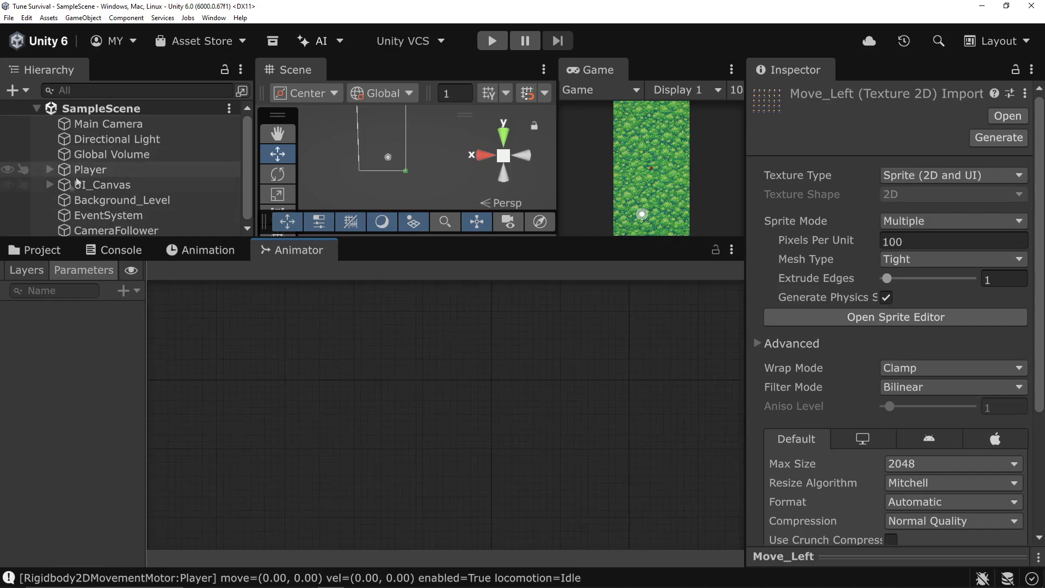
click(42, 250)
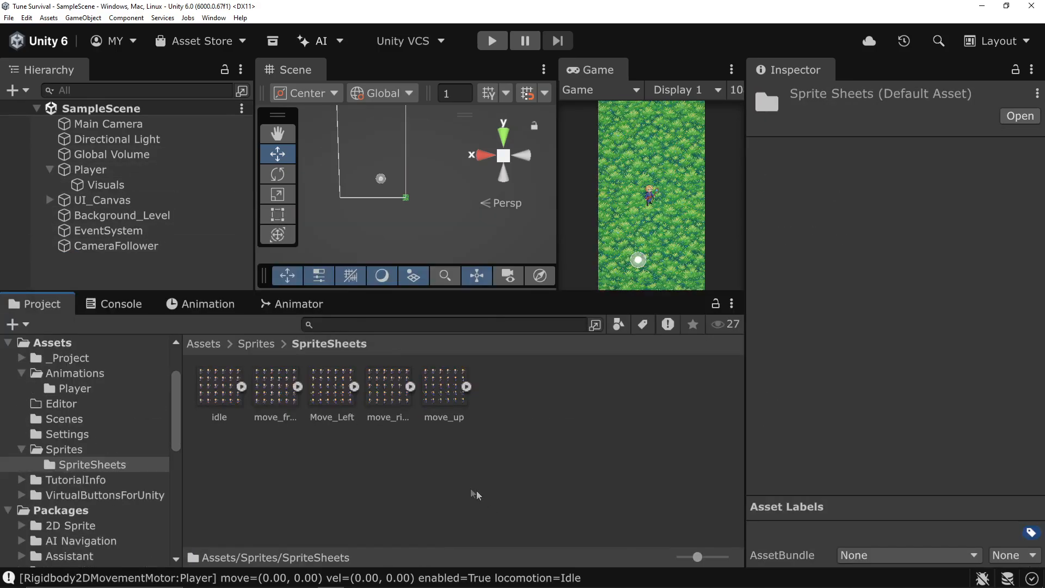
Review the sliced frames of the idle and move_front sheets, enlarging the Scene and Game views, and return to the Assets folder.
click(241, 386)
click(245, 387)
click(297, 386)
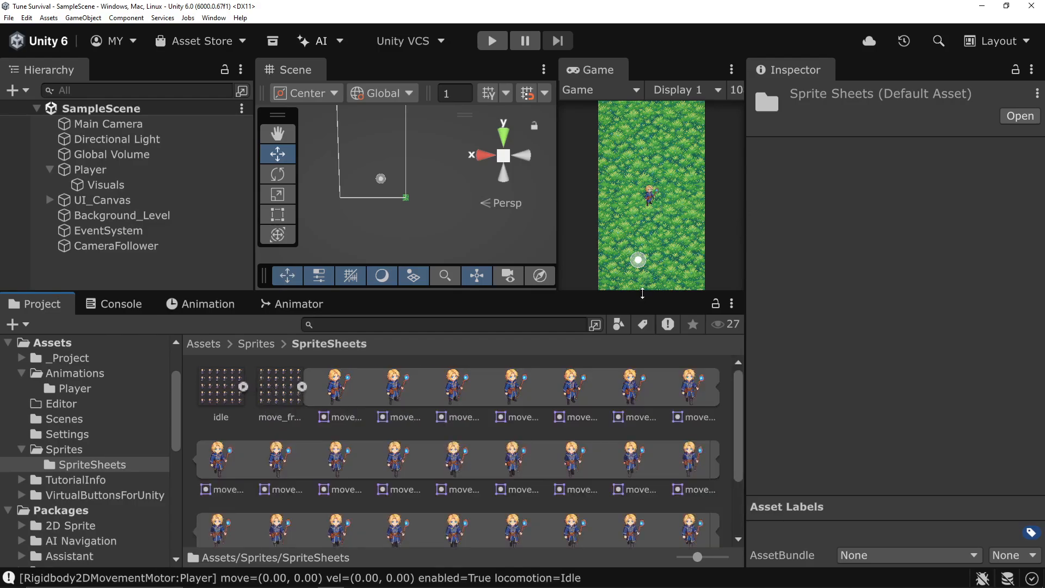
drag(642, 293, 627, 378)
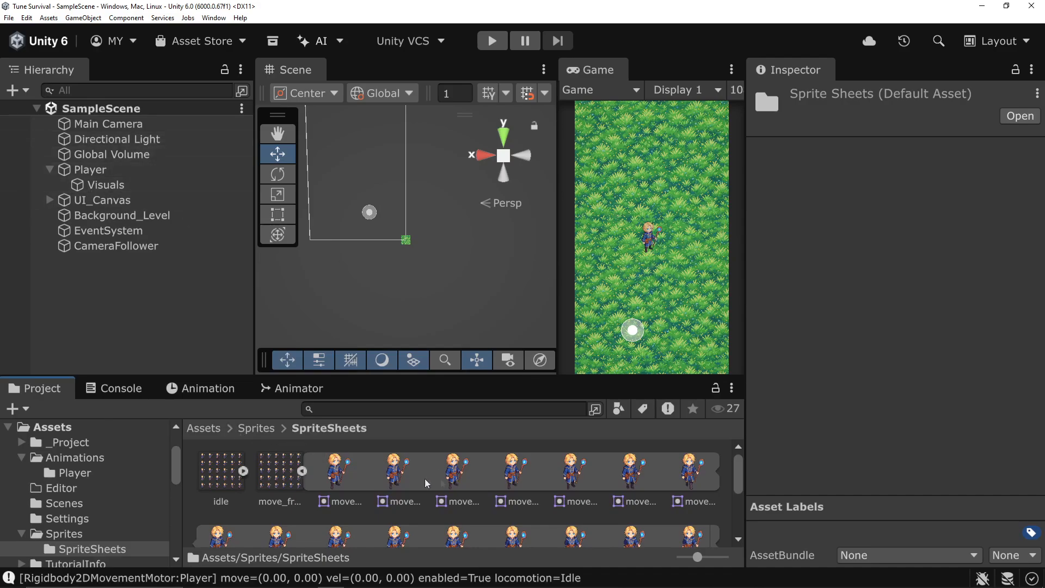
click(302, 470)
click(204, 428)
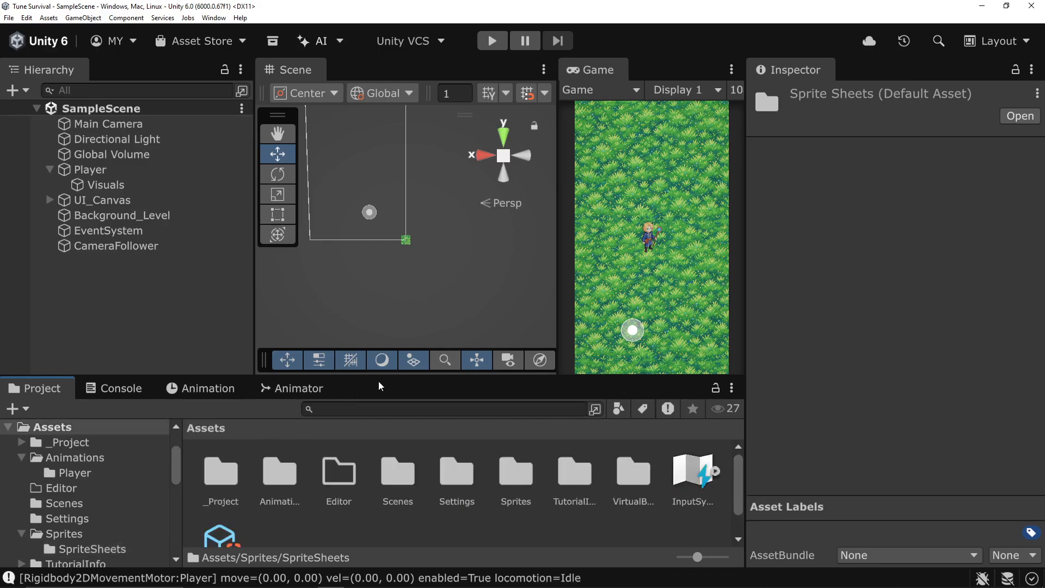
Examine the Player's components and the movement animator and Animator settings on its Visuals child.
click(103, 169)
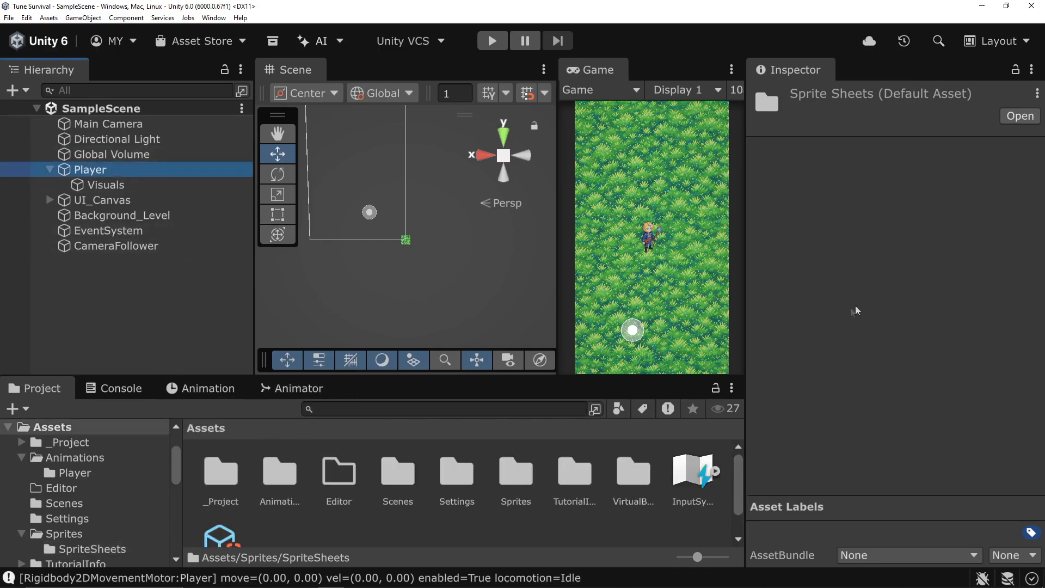
click(156, 175)
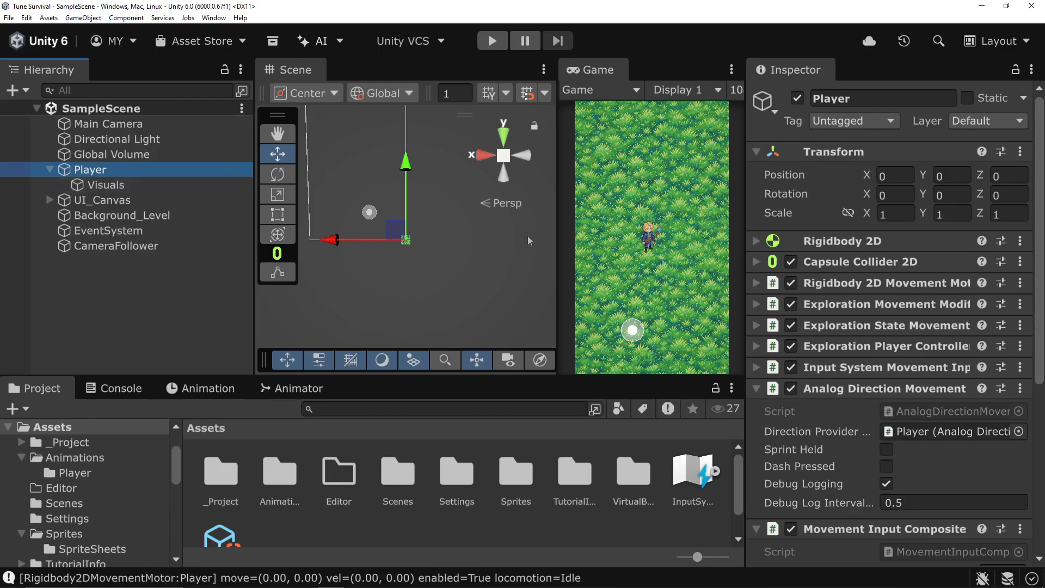
scroll(946, 327, down, 5)
scroll(946, 327, down, 2)
click(106, 185)
scroll(910, 343, down, 4)
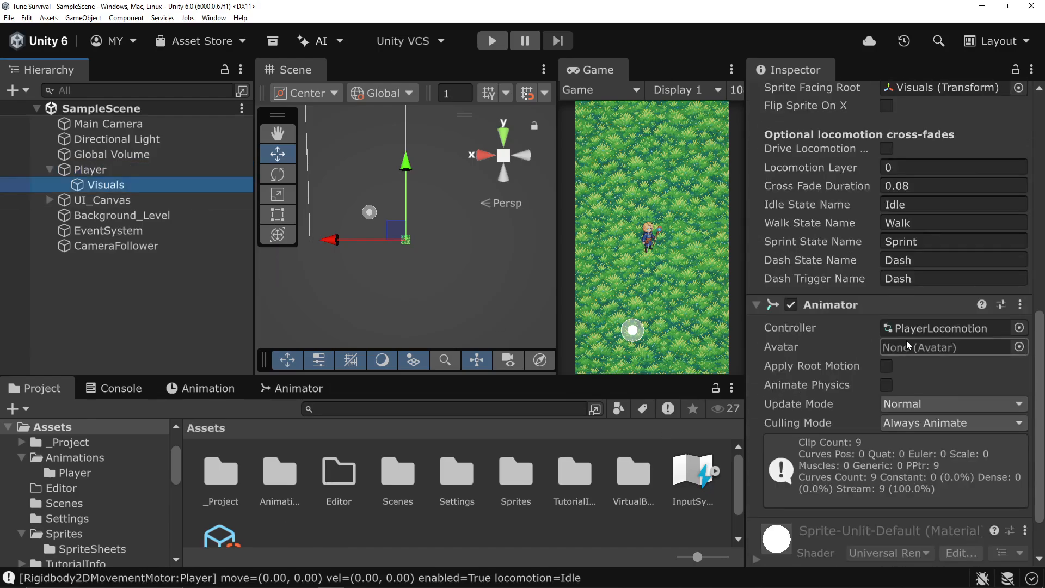
scroll(908, 347, up, 2)
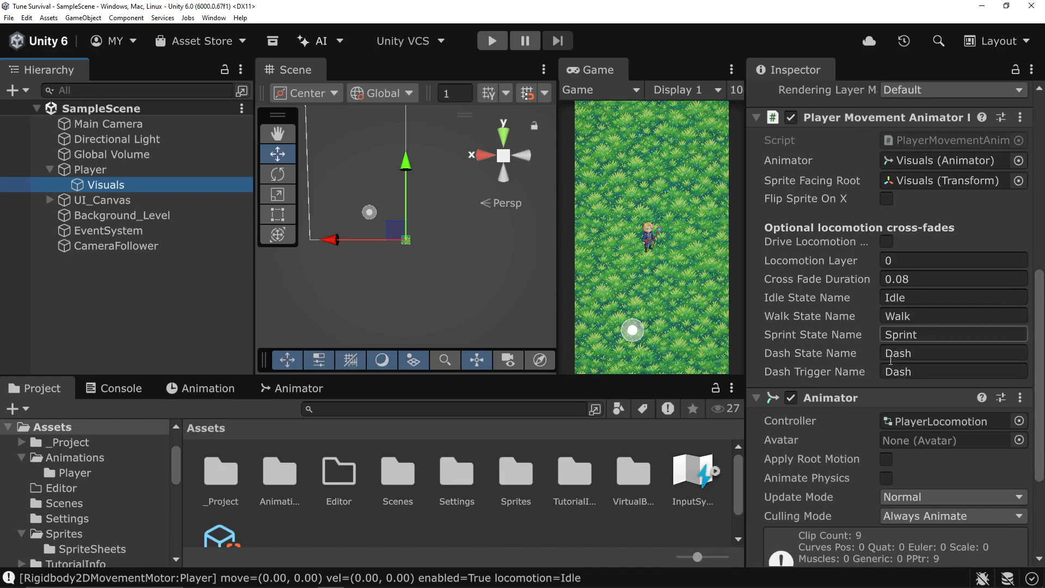
Show the PlayerLocomotion graph in the Animator, enlarge its view and frame all of its states.
scroll(878, 354, up, 2)
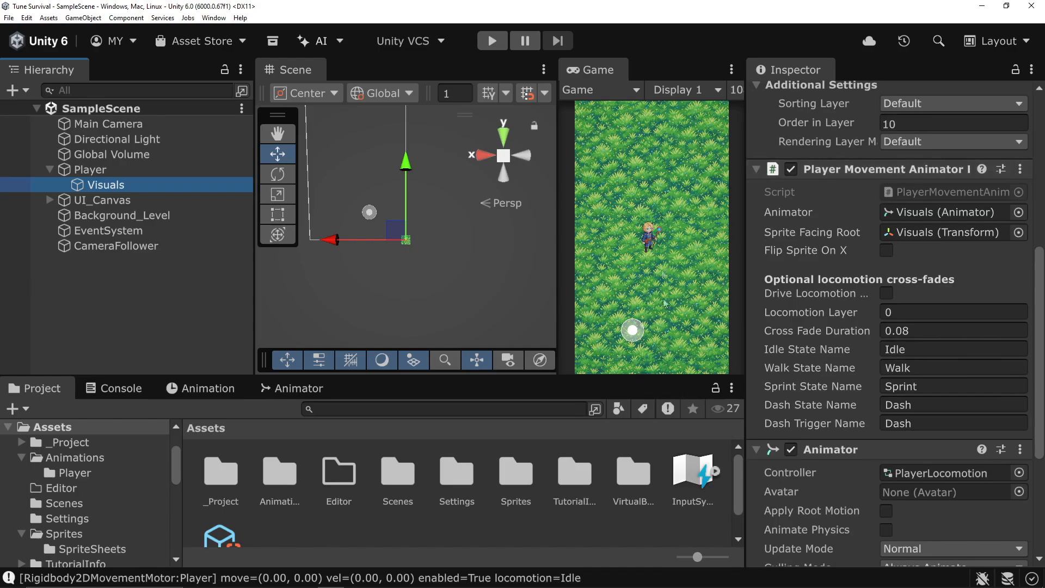
click(214, 390)
click(304, 389)
drag(449, 375, 456, 266)
right_click(504, 487)
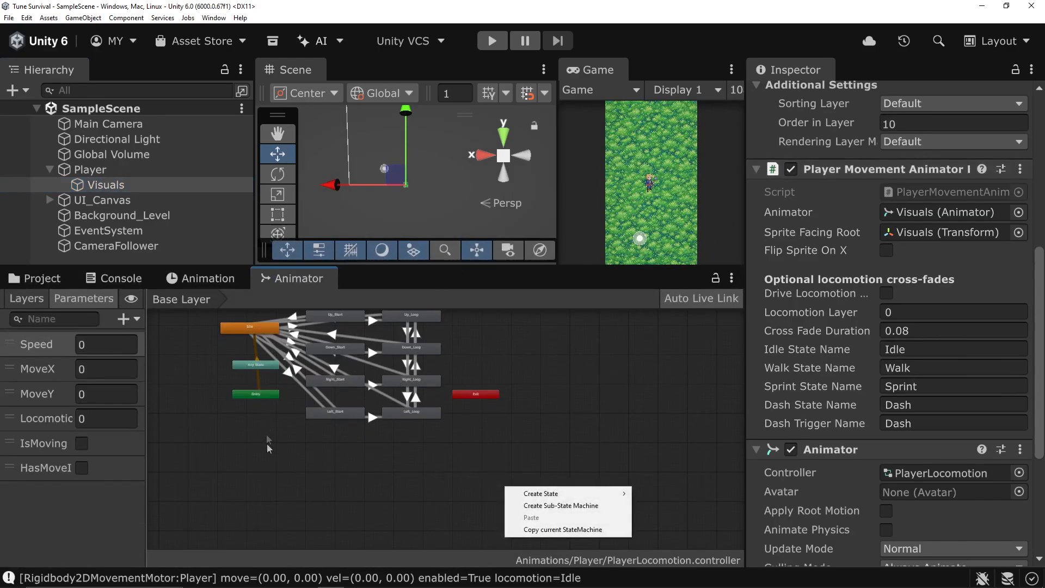
click(267, 428)
scroll(327, 383, up, 2)
key(a)
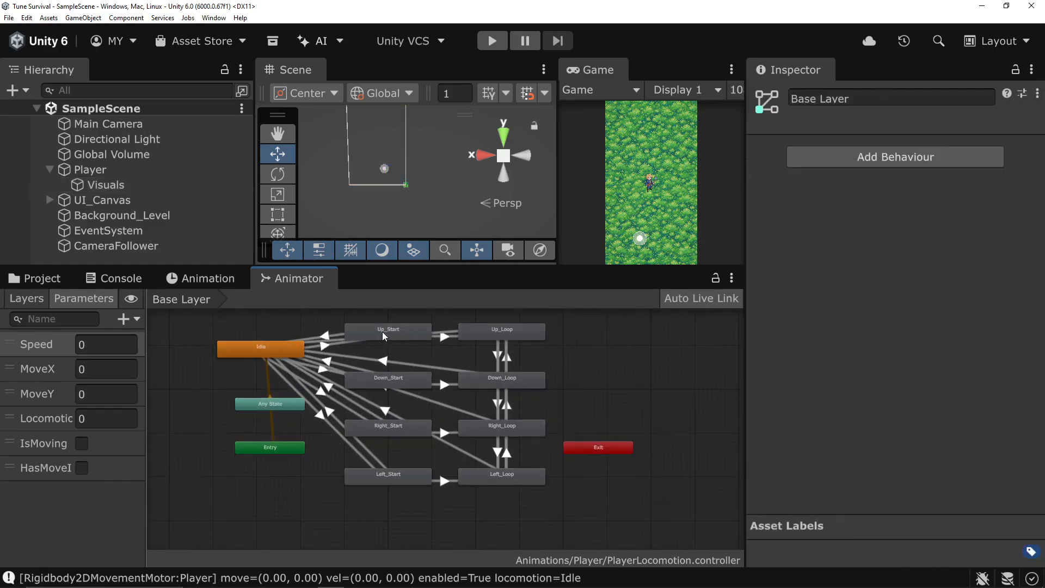
Inspect the motion clips and transitions of the Idle, Up_Start, Down_Start, Right_Start and Left_Start states.
click(384, 336)
click(254, 353)
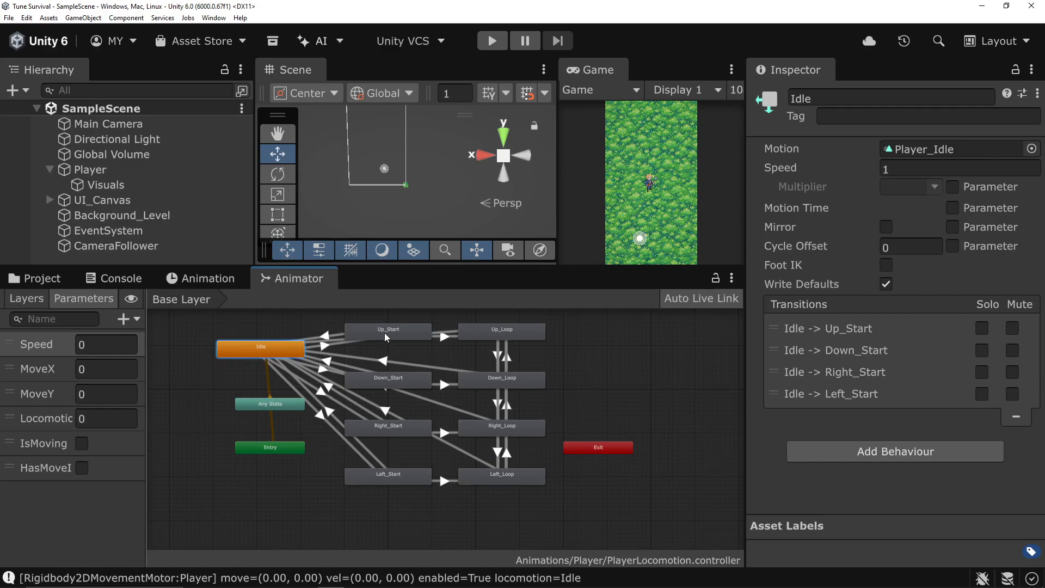
click(407, 336)
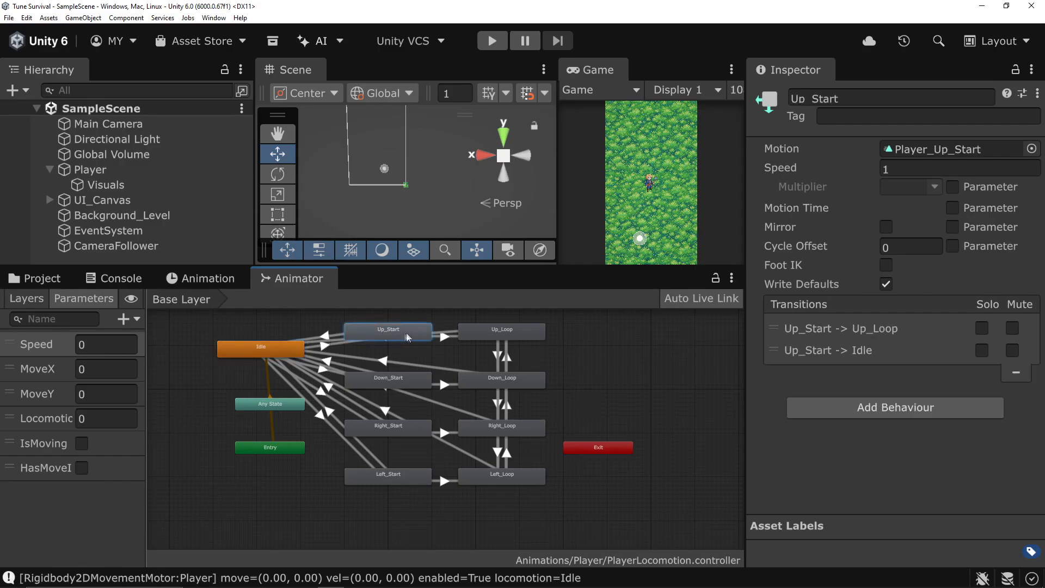
click(490, 338)
click(410, 337)
click(403, 384)
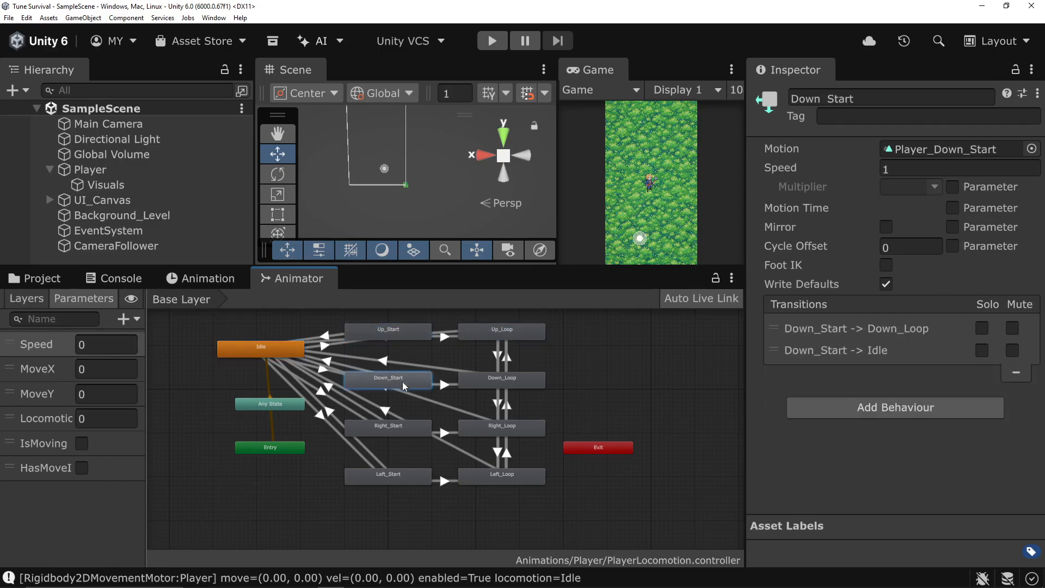
click(396, 430)
click(387, 479)
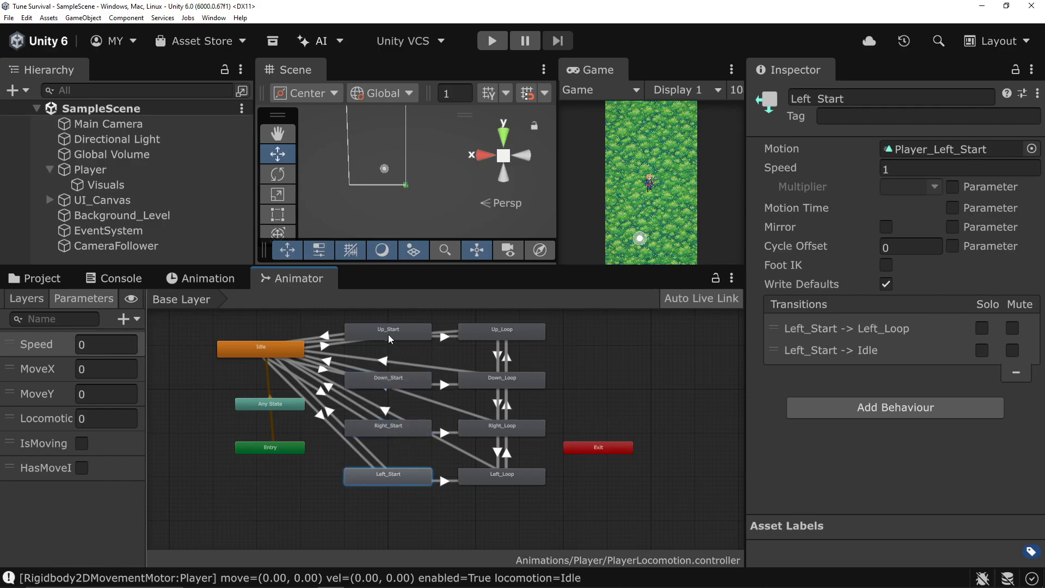
click(390, 339)
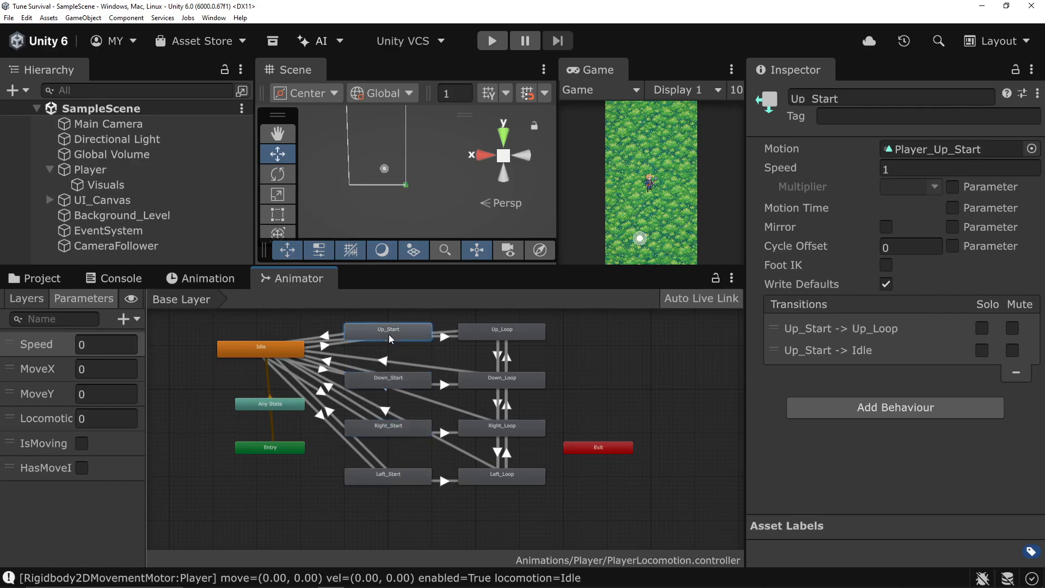
Inspect the motion clips and transitions of the Up_Loop, Down_Loop, Right_Loop and Left_Loop states.
click(515, 337)
click(508, 384)
click(514, 429)
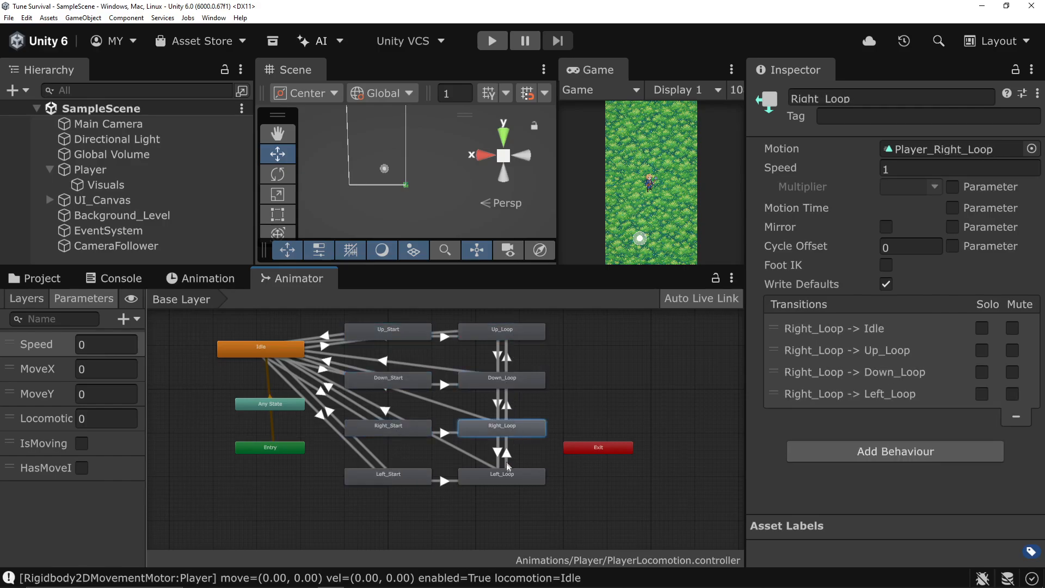
click(505, 479)
Run the game and walk the character up and down to test the vertical walking animations.
click(491, 41)
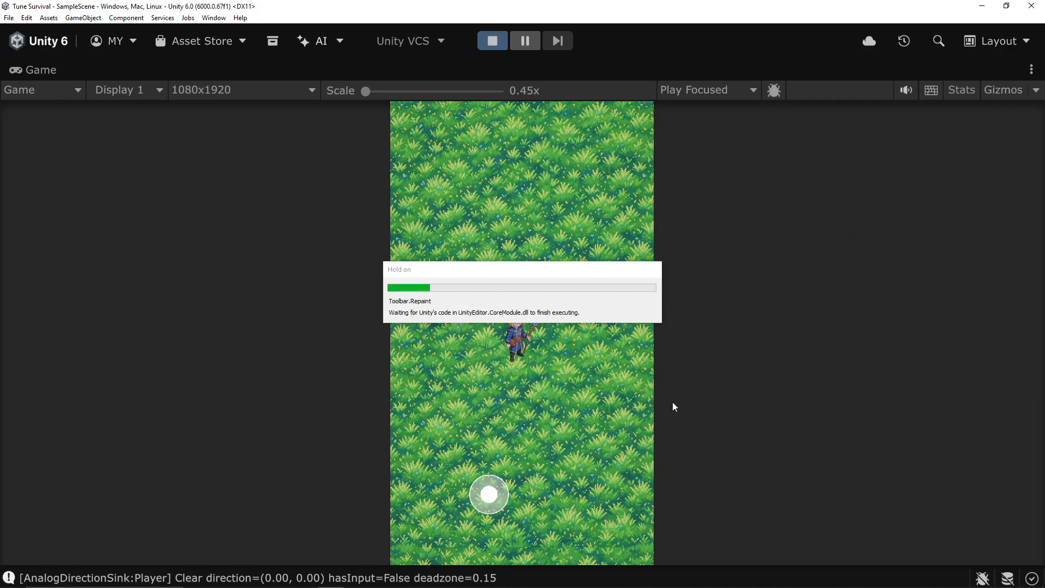
key(w)
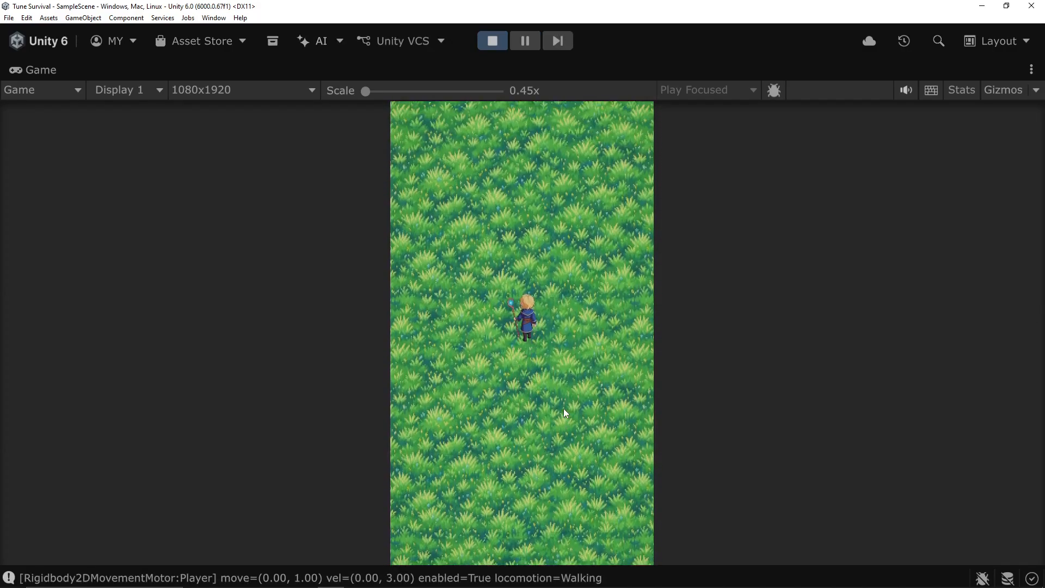
key(s)
key(s)
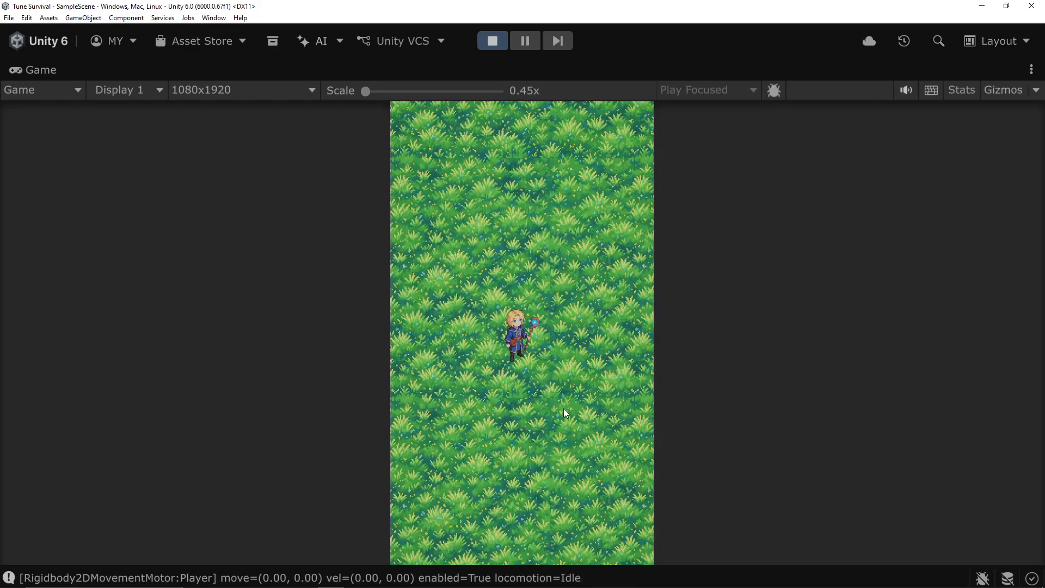
key(w)
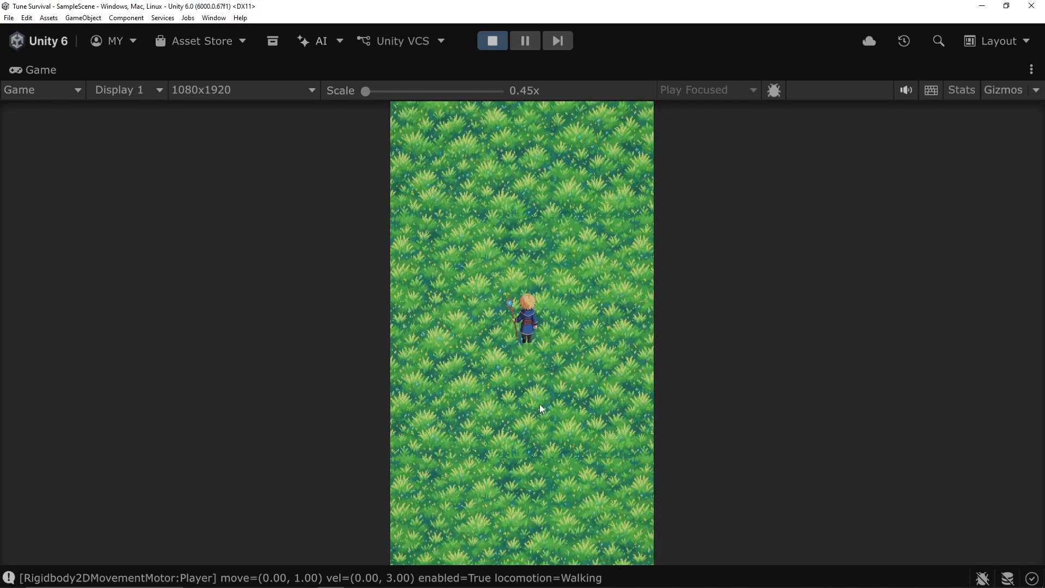
Walk the character right and left twice to test the sideways walking animations.
key(d)
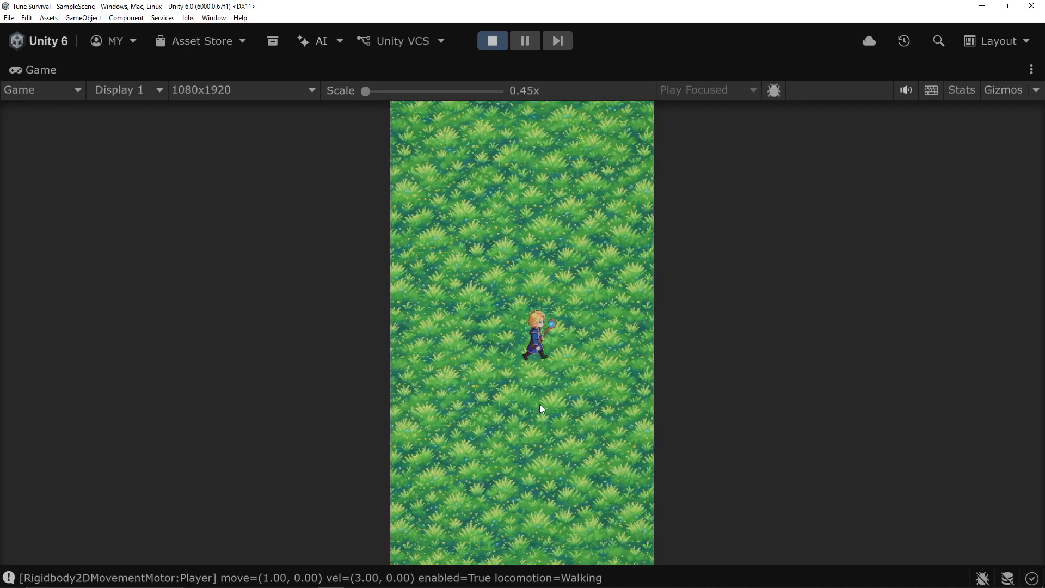
key(a)
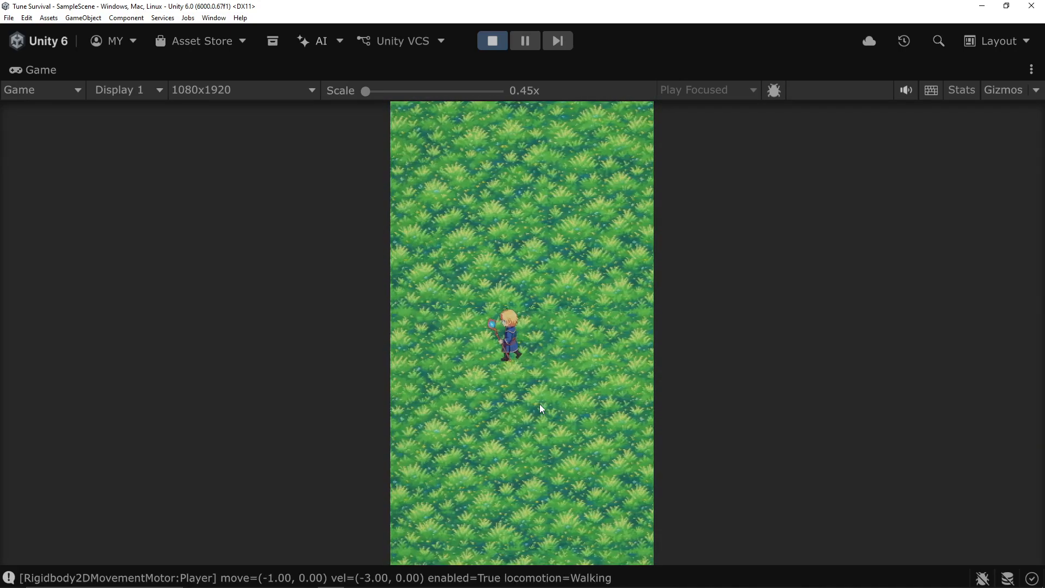
key(d)
key(a)
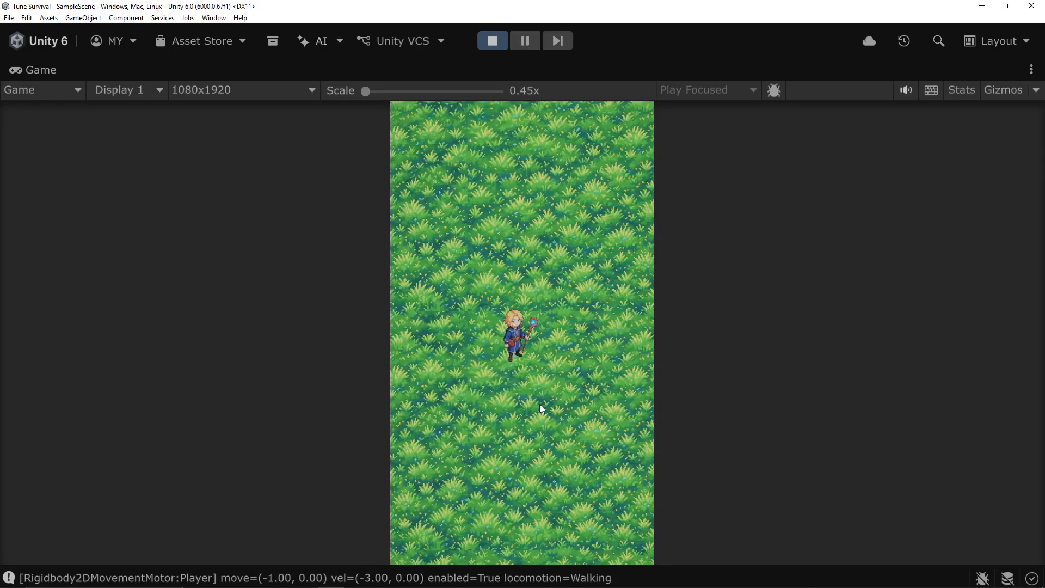
Test changing walking direction between down, right and up in the running game, and stop the play session.
key(s)
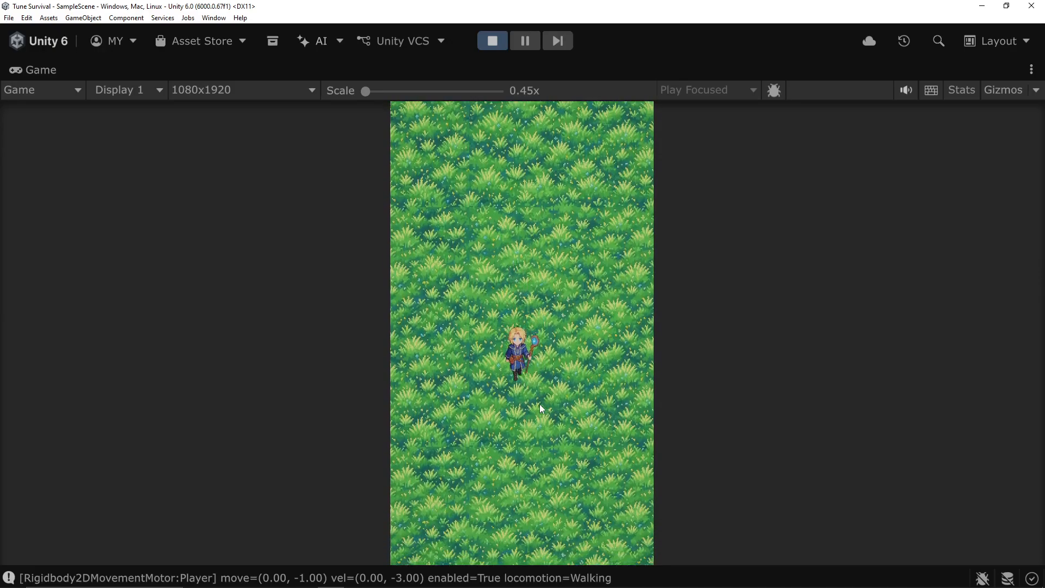
key(s)
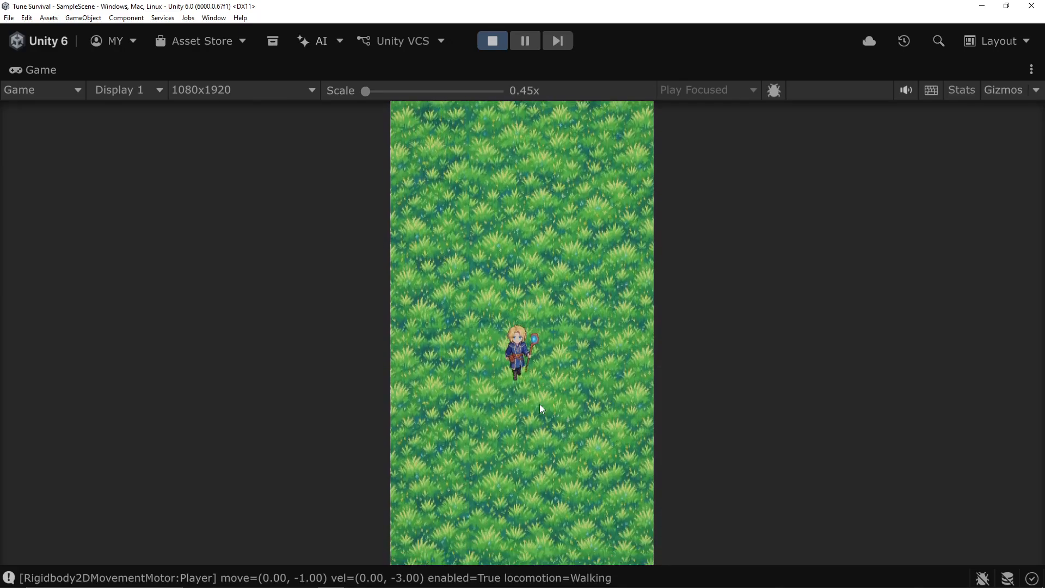
key(d)
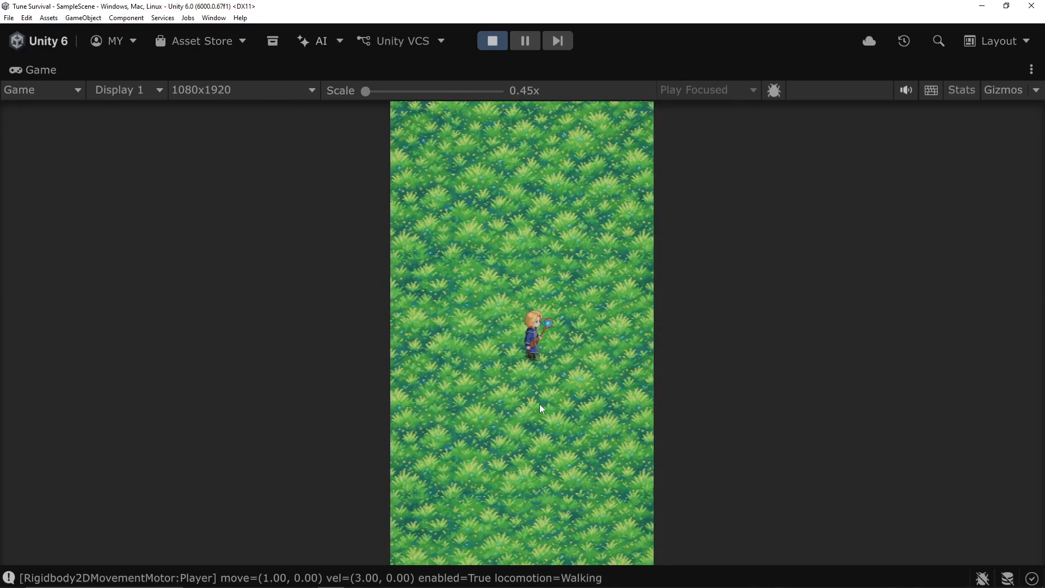
key(s)
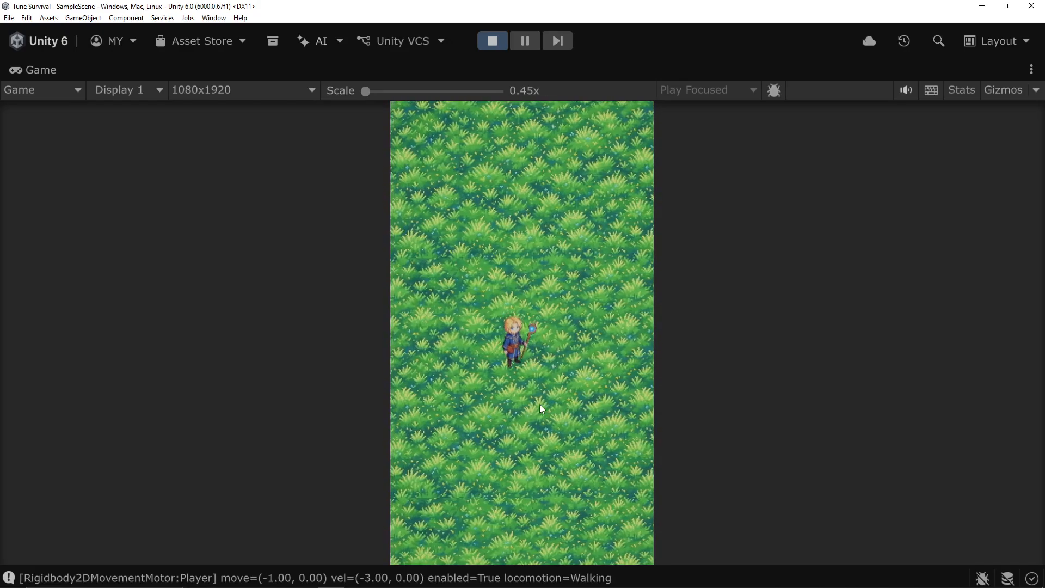
key(w)
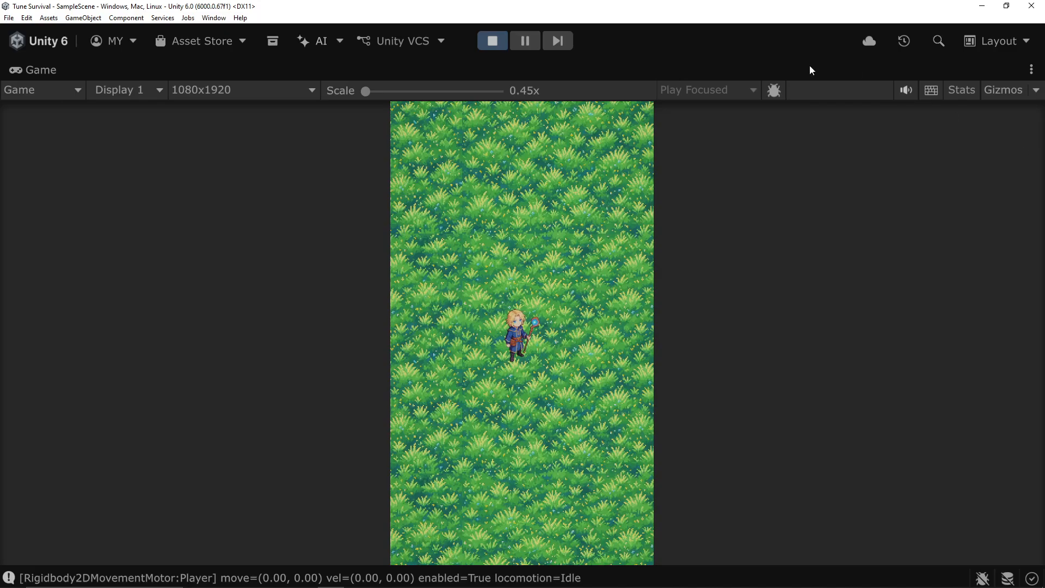
click(503, 42)
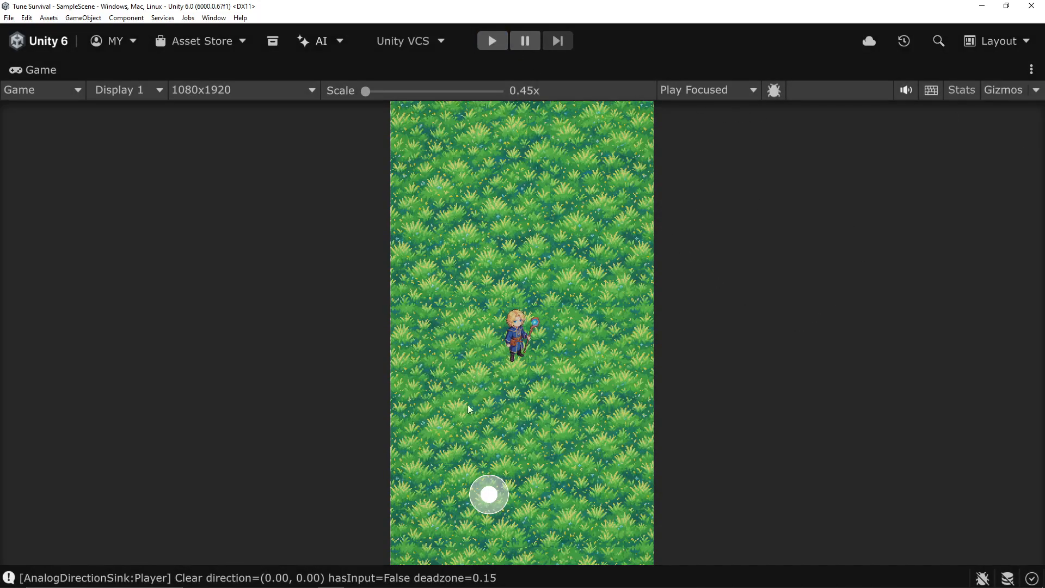